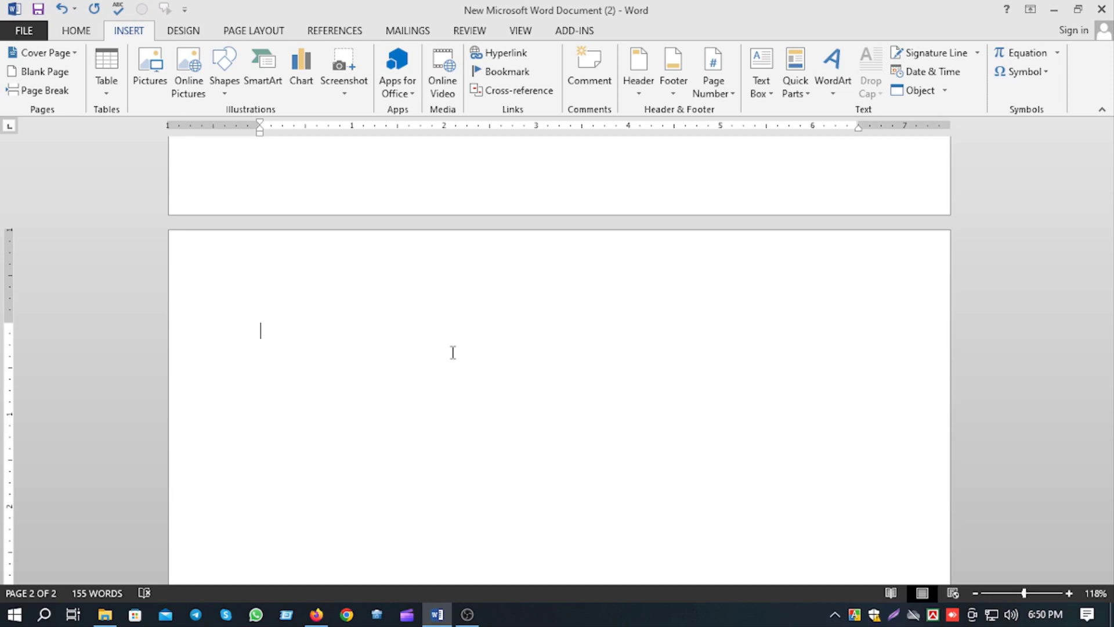
# Insert the computer-mouse picture from the pc image folder in Pictures onto the blank second page.
pyautogui.scroll(-1, 453, 352)
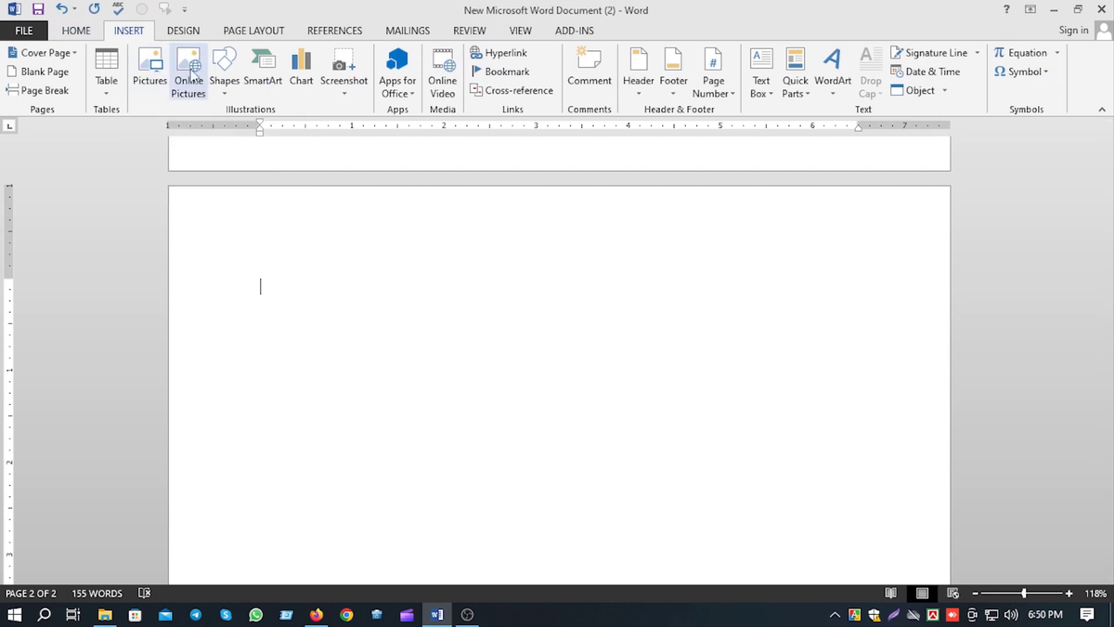
pyautogui.click(151, 77)
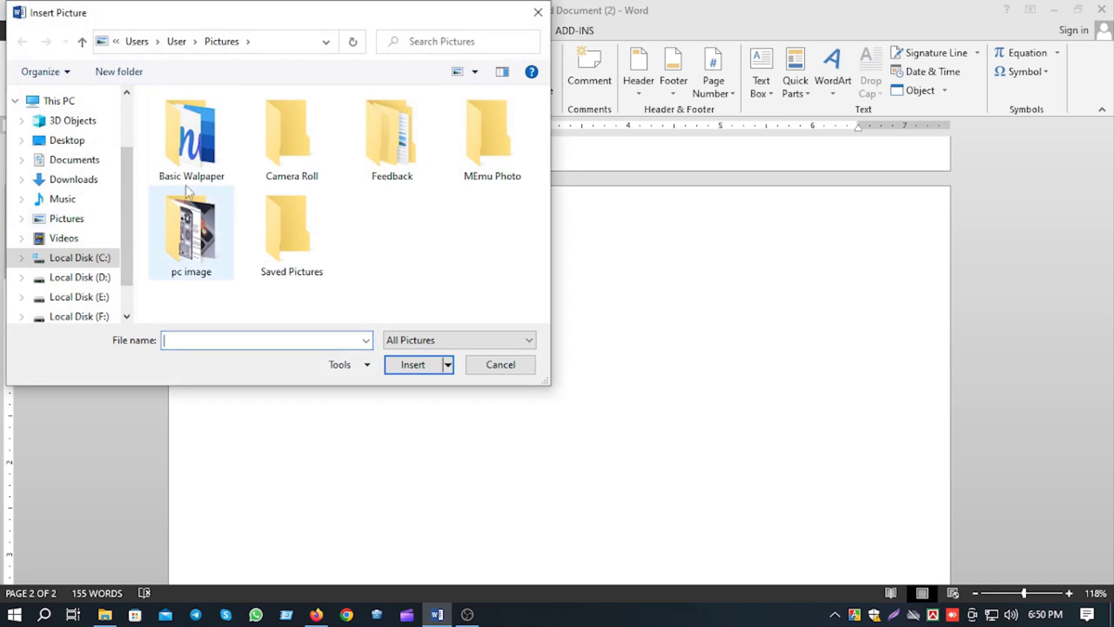
pyautogui.click(92, 223)
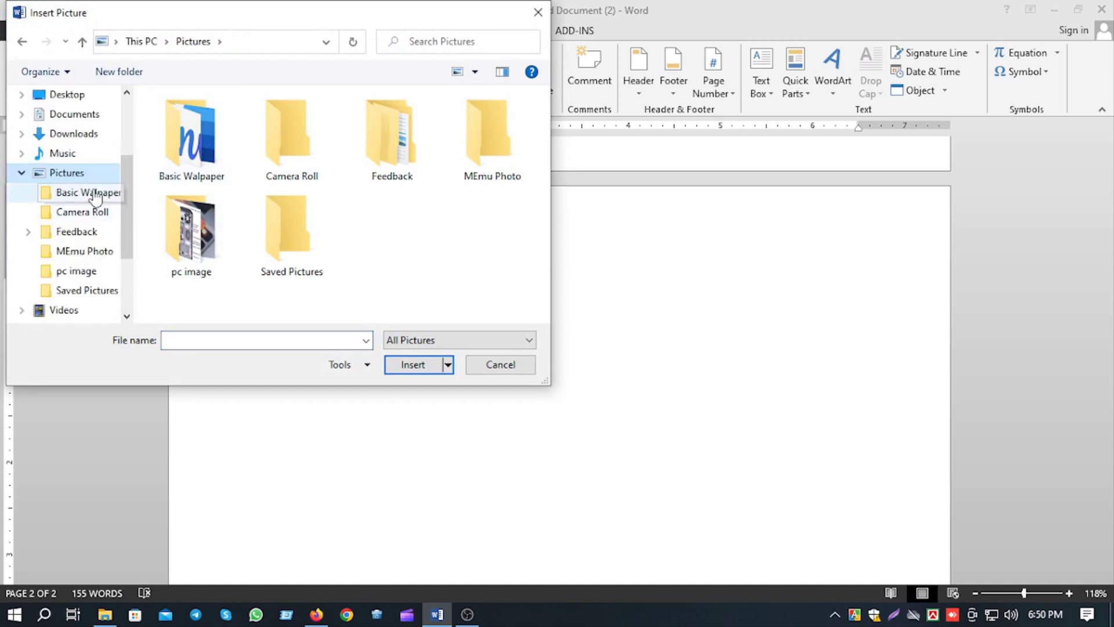
pyautogui.click(100, 199)
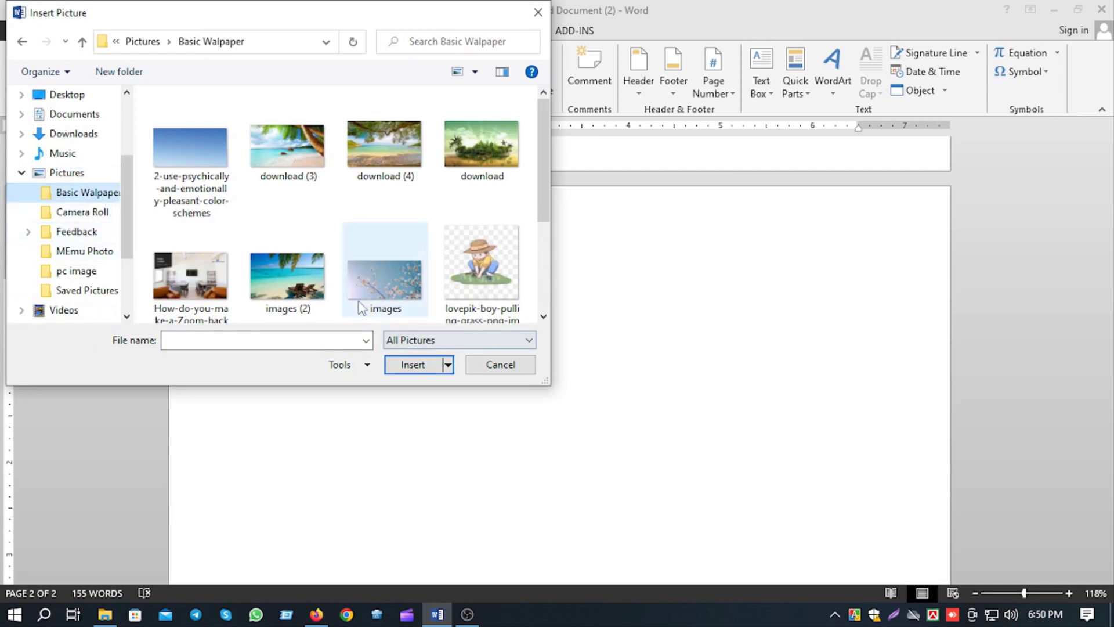
pyautogui.click(81, 270)
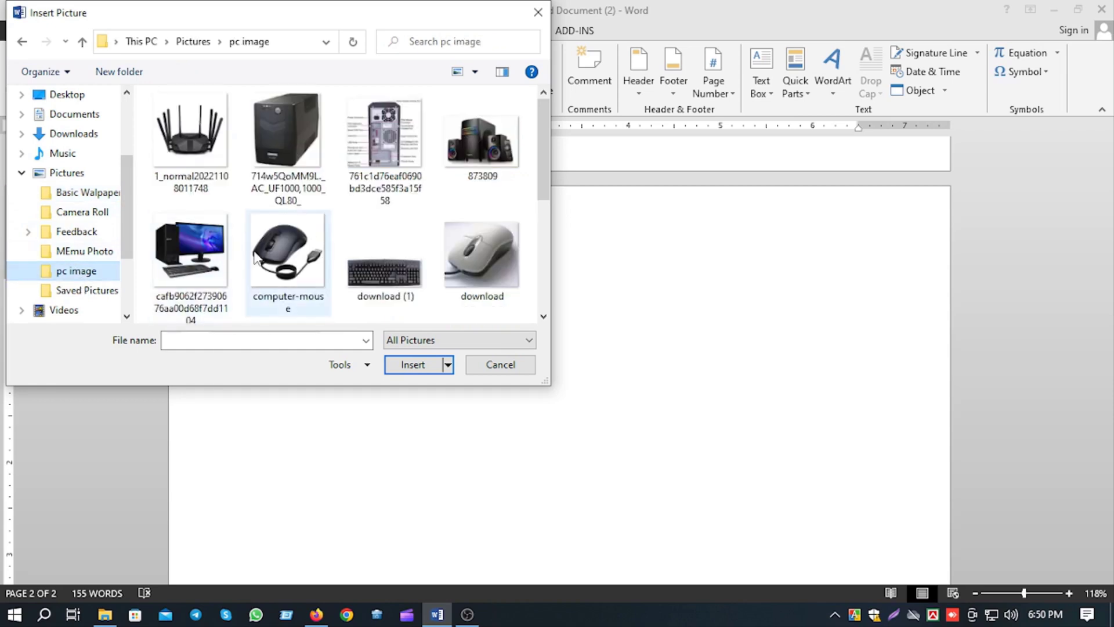
pyautogui.click(268, 264)
pyautogui.click(415, 365)
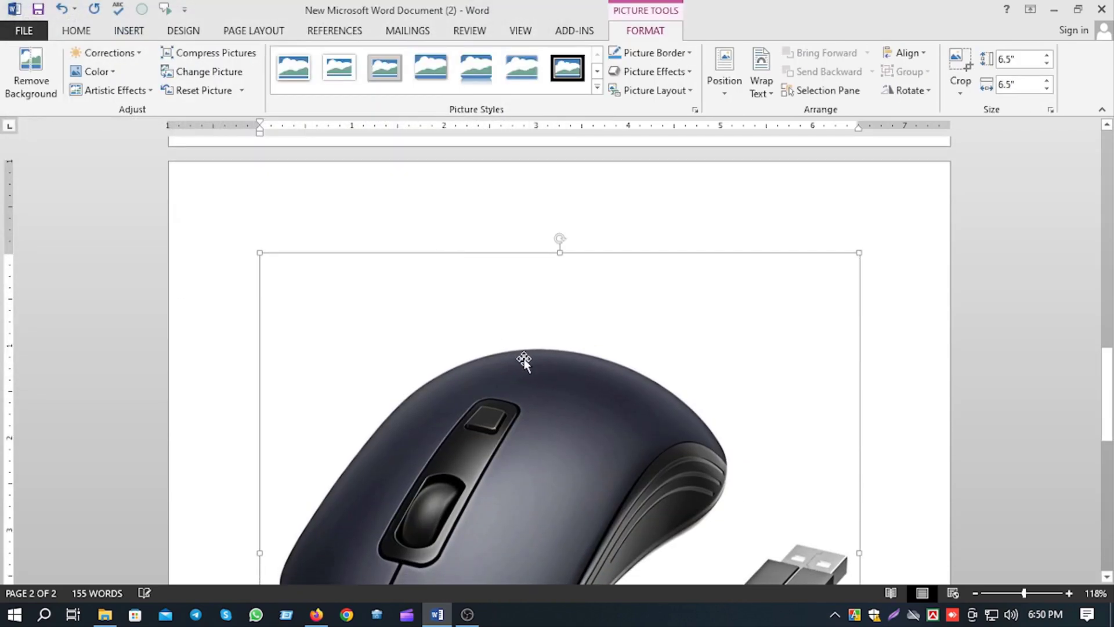
# Try to move the inserted mouse picture freely around the page.
pyautogui.scroll(-4, 542, 422)
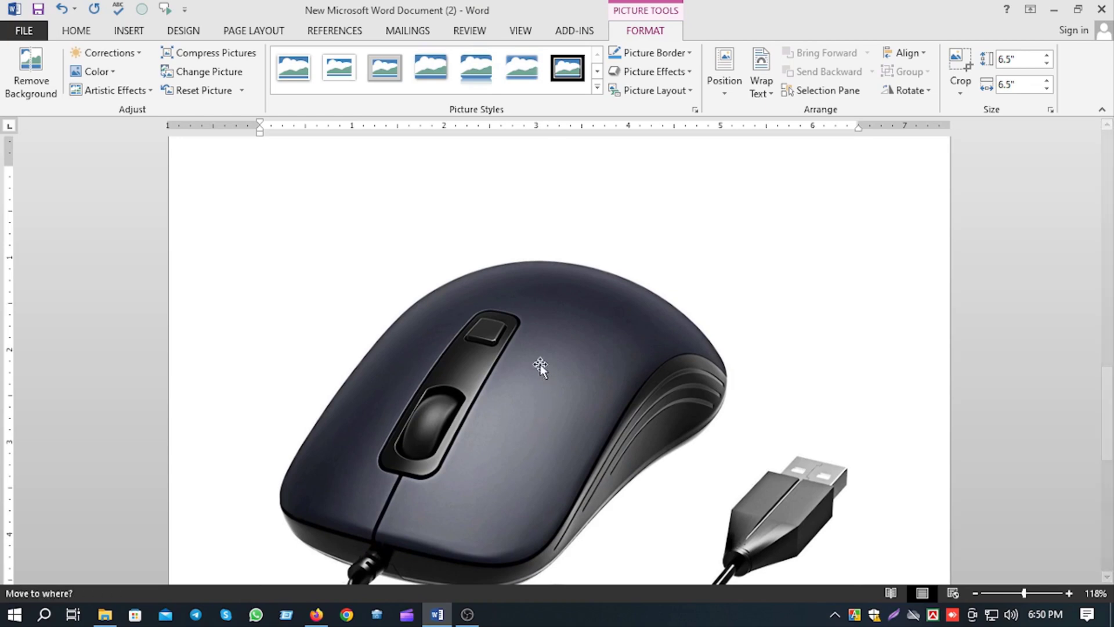
pyautogui.scroll(-4, 542, 389)
pyautogui.scroll(3, 551, 398)
pyautogui.moveTo(552, 398); pyautogui.dragTo(611, 428)
pyautogui.scroll(4, 611, 428)
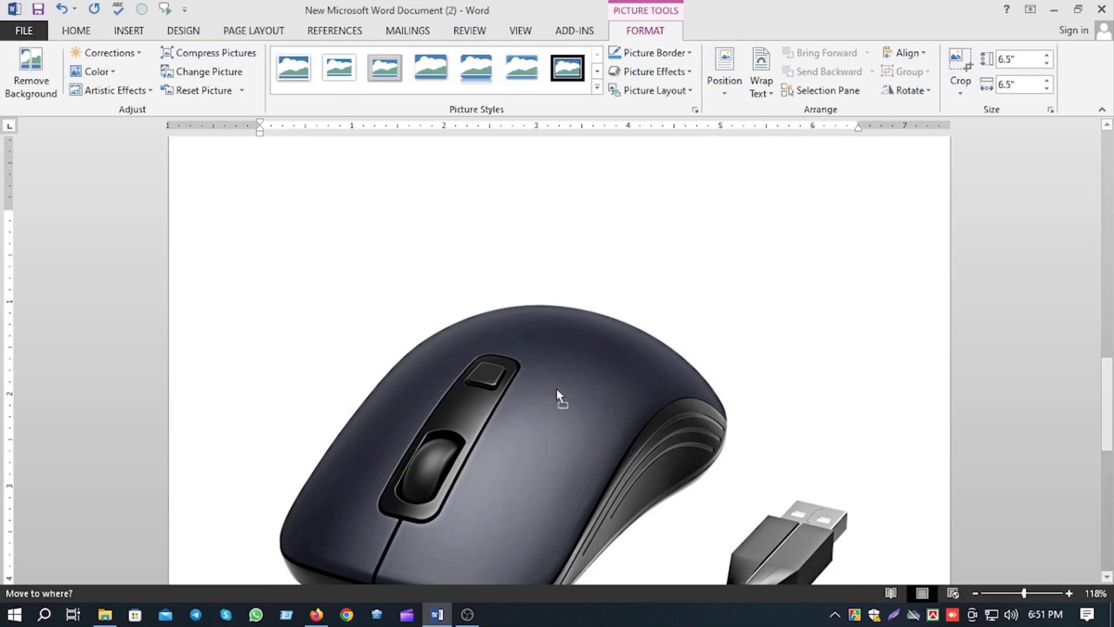
pyautogui.moveTo(737, 288); pyautogui.dragTo(689, 335)
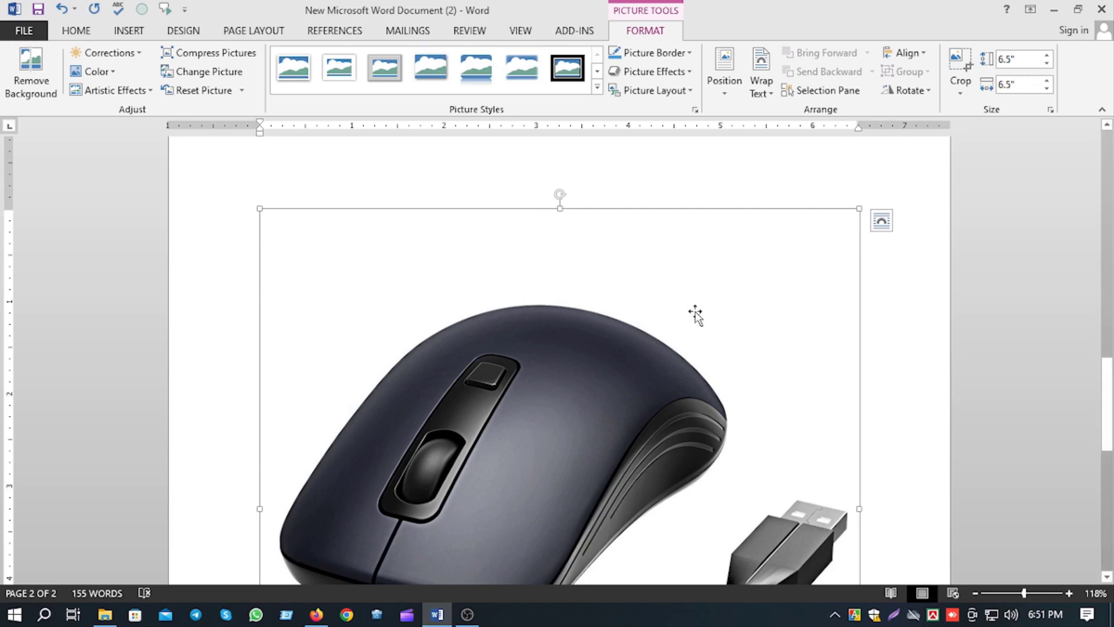
# Crop the empty margins off the mouse picture, down to about 5.16" high by 6.48" wide.
pyautogui.click(961, 68)
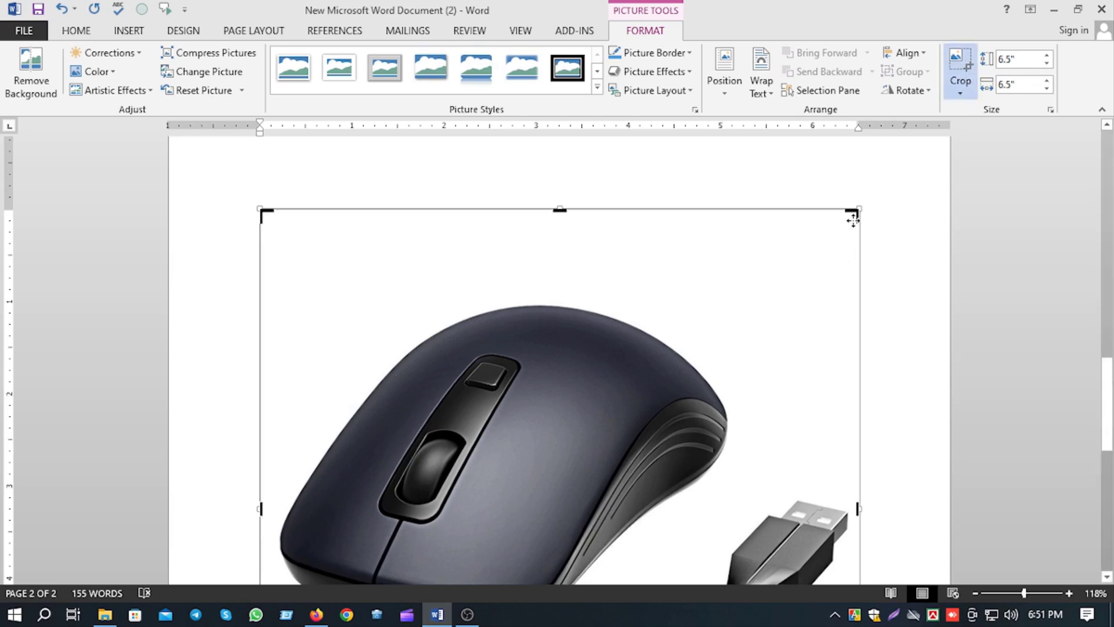
pyautogui.moveTo(859, 214)
pyautogui.mouseDown()
pyautogui.moveTo(679, 336)
pyautogui.moveTo(795, 252)
pyautogui.moveTo(878, 232)
pyautogui.moveTo(851, 253)
pyautogui.moveTo(858, 316)
pyautogui.moveTo(858, 296)
pyautogui.mouseUp()
pyautogui.moveTo(613, 413)
pyautogui.mouseDown()
pyautogui.moveTo(626, 351)
pyautogui.moveTo(598, 422)
pyautogui.moveTo(605, 413)
pyautogui.mouseUp()
pyautogui.scroll(-8, 820, 509)
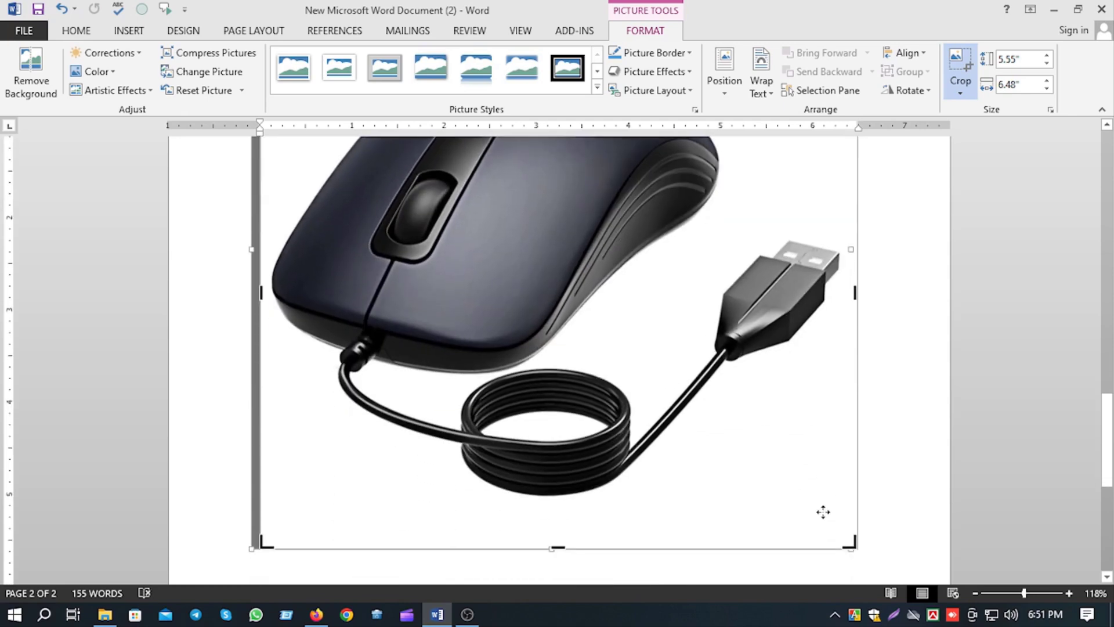
pyautogui.moveTo(553, 323); pyautogui.dragTo(554, 290)
pyautogui.scroll(3, 893, 390)
pyautogui.scroll(5, 908, 390)
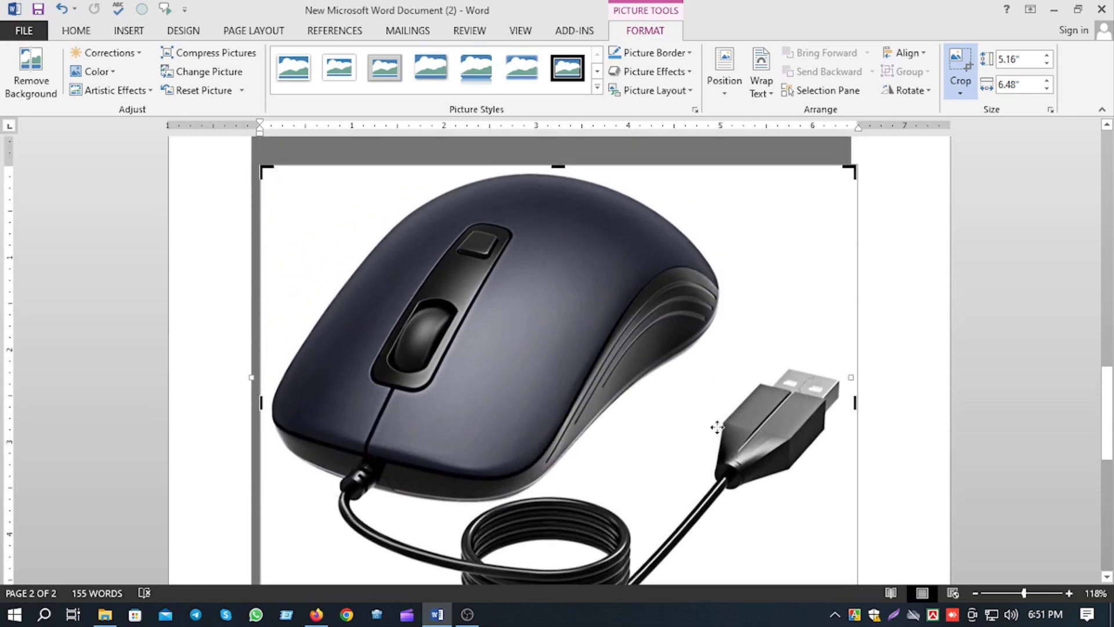
pyautogui.press('Escape')
# Set the mouse picture's text wrapping to In Front of Text.
pyautogui.click(584, 354)
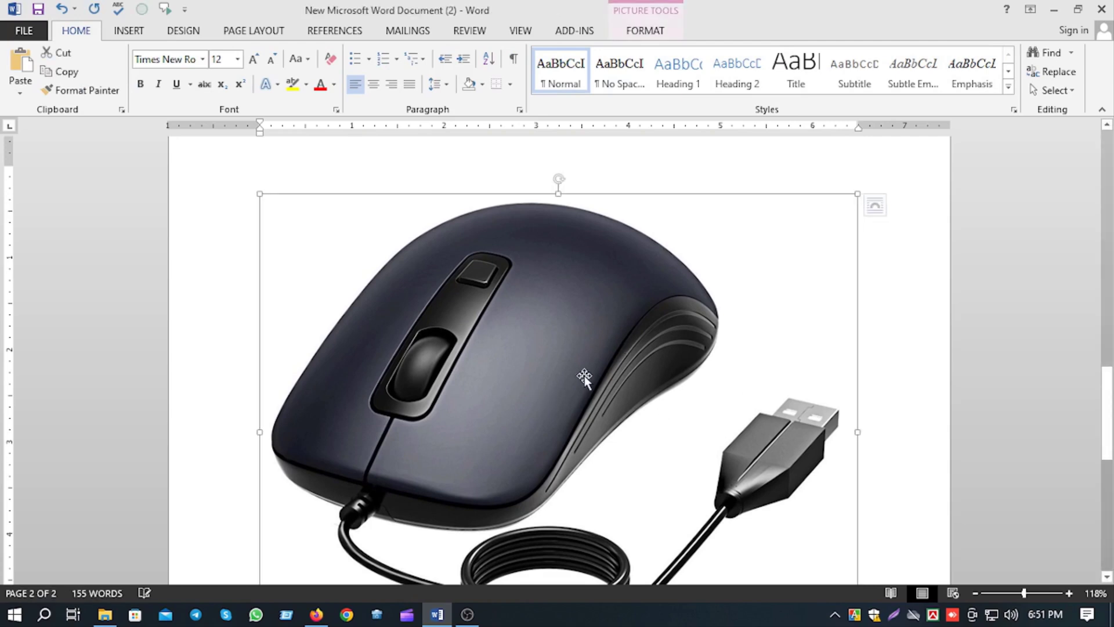
pyautogui.rightClick(582, 328)
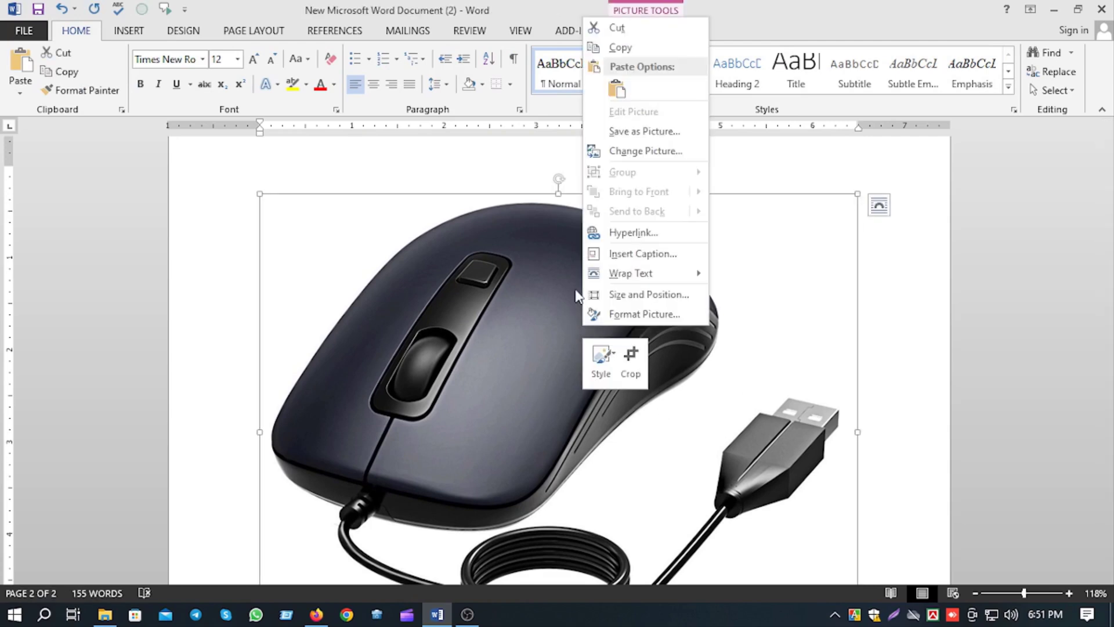
pyautogui.click(524, 336)
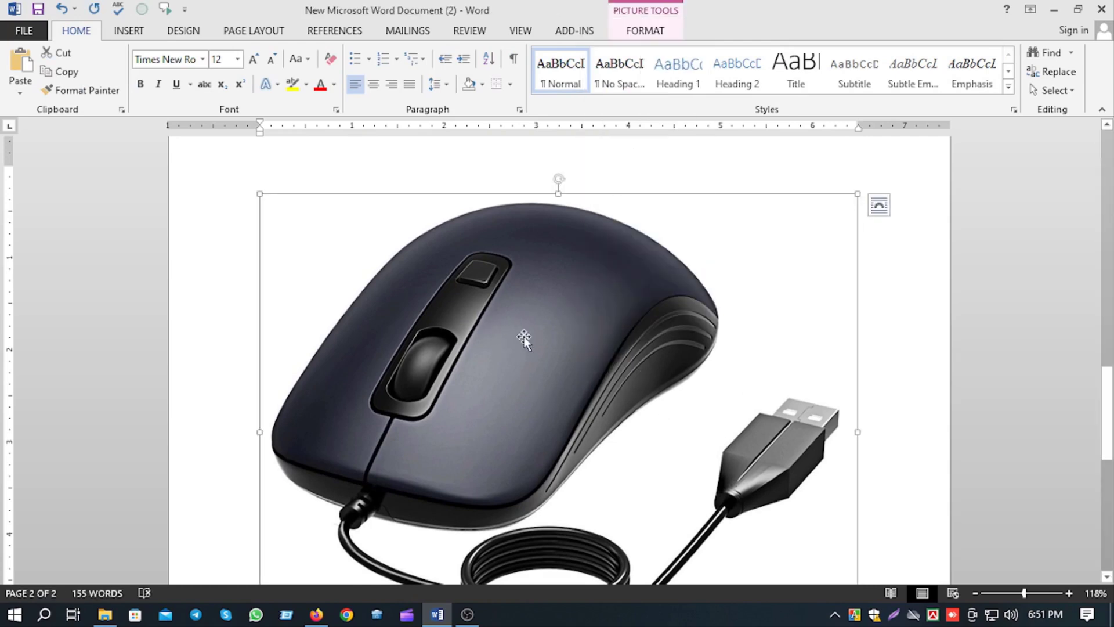
pyautogui.doubleClick(524, 337)
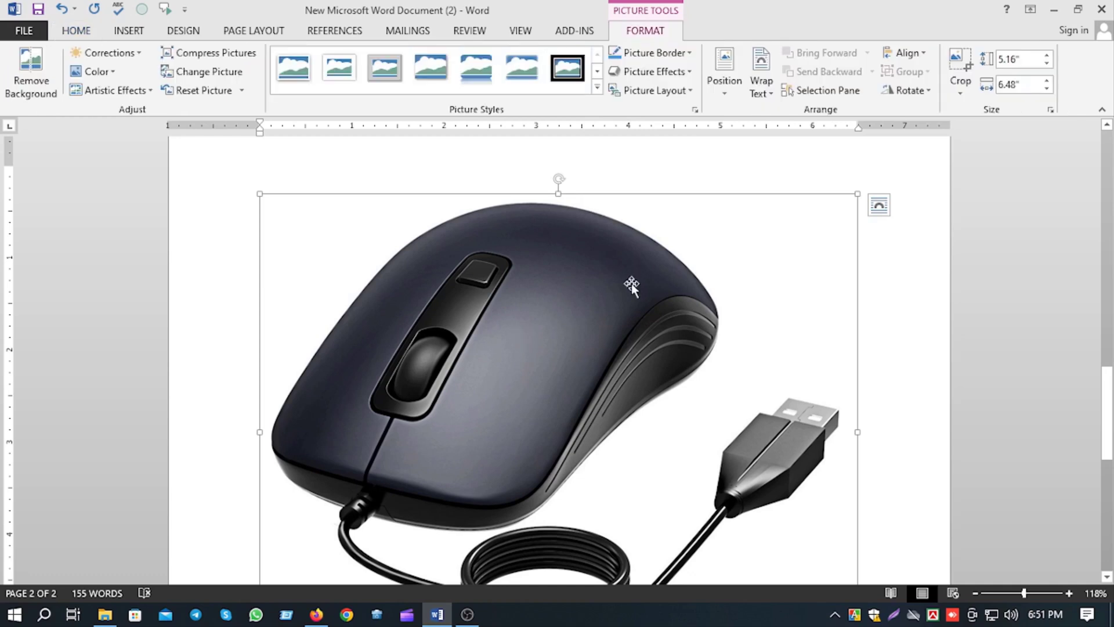
pyautogui.click(765, 64)
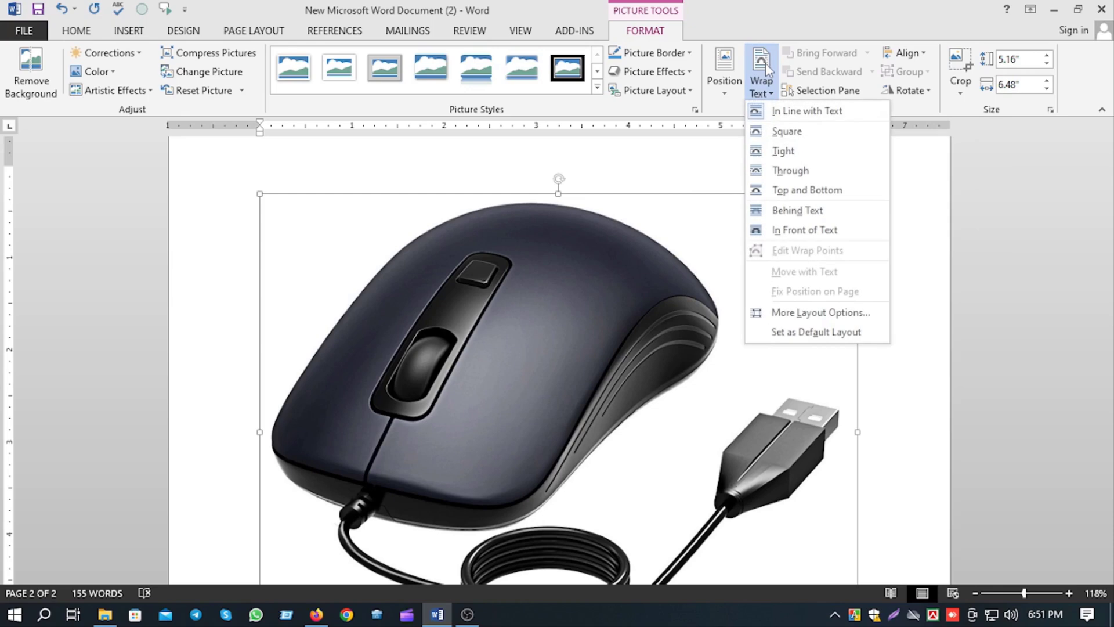
pyautogui.click(807, 230)
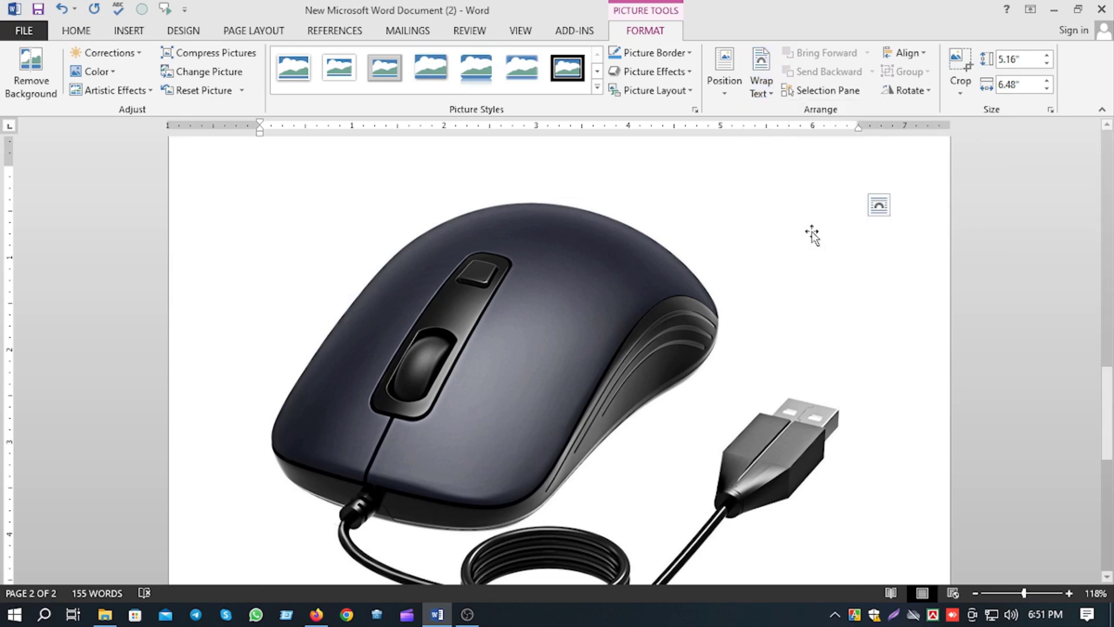
# Scale the mouse picture down to a little over half its width and reposition it near the middle of the page.
pyautogui.moveTo(544, 364); pyautogui.dragTo(522, 367)
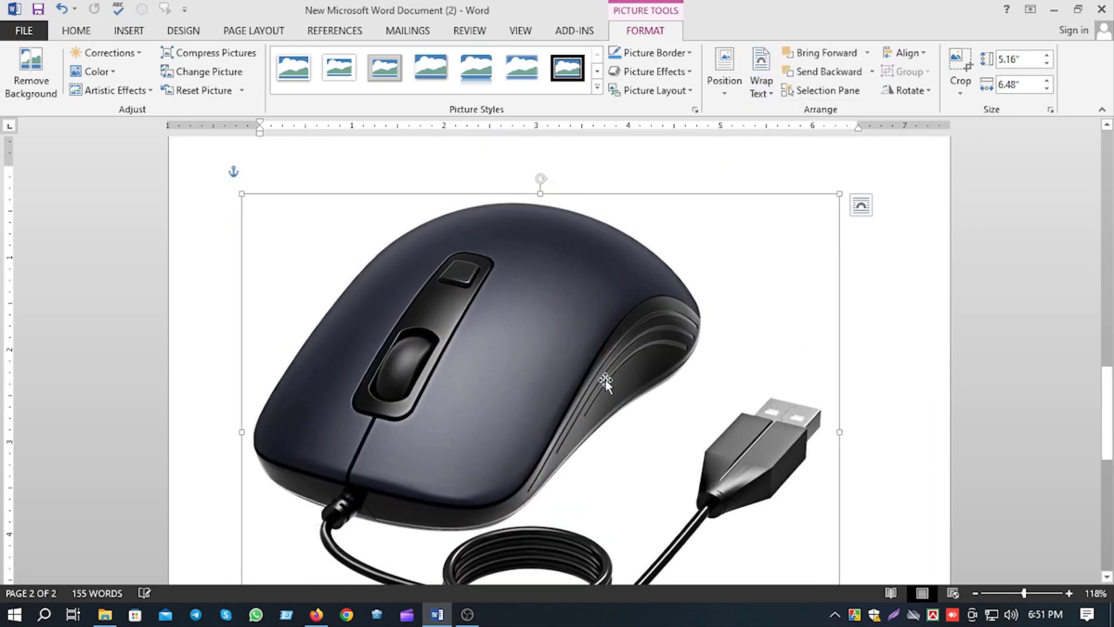
pyautogui.scroll(-1, 609, 379)
pyautogui.scroll(2, 621, 375)
pyautogui.moveTo(838, 237); pyautogui.dragTo(594, 455)
pyautogui.scroll(-5, 432, 501)
pyautogui.click(432, 501)
pyautogui.scroll(5, 574, 428)
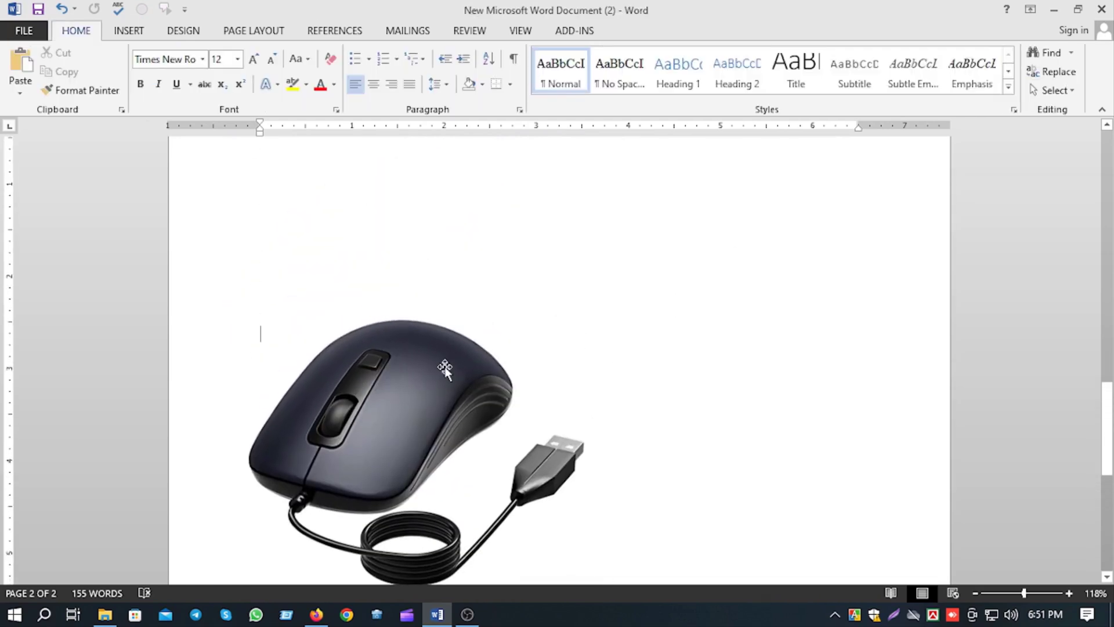
pyautogui.moveTo(597, 368); pyautogui.dragTo(694, 302)
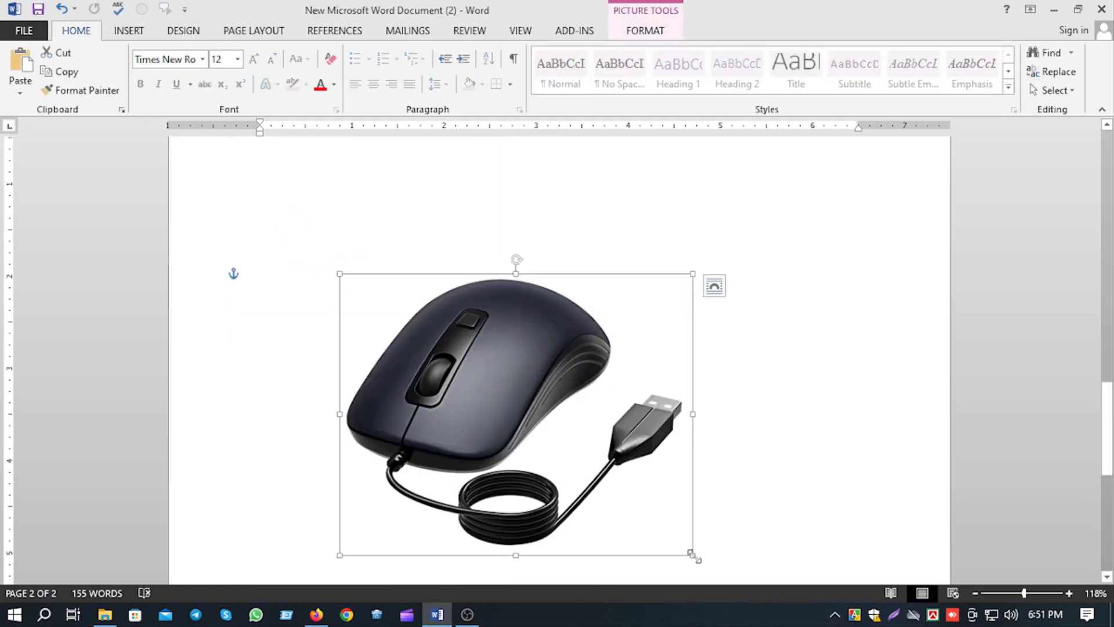
# Shrink the mouse picture further and place it in the upper-left corner of the second page.
pyautogui.moveTo(690, 554); pyautogui.dragTo(538, 414)
pyautogui.moveTo(422, 319); pyautogui.dragTo(372, 241)
pyautogui.scroll(3, 405, 236)
pyautogui.moveTo(357, 416); pyautogui.dragTo(305, 266)
pyautogui.click(694, 475)
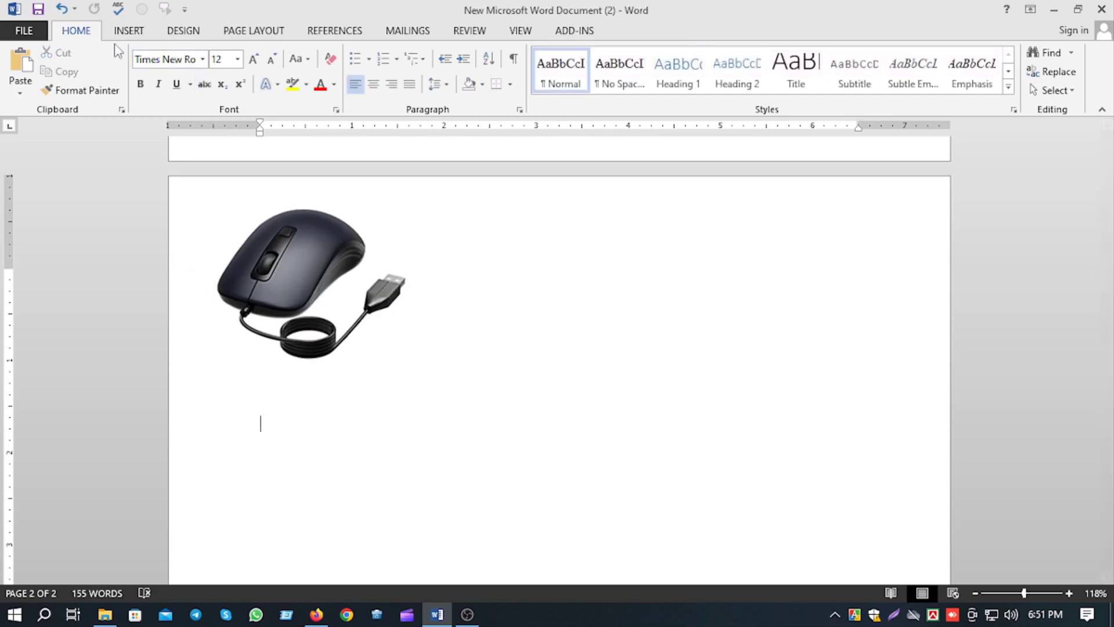
pyautogui.click(129, 30)
pyautogui.click(149, 81)
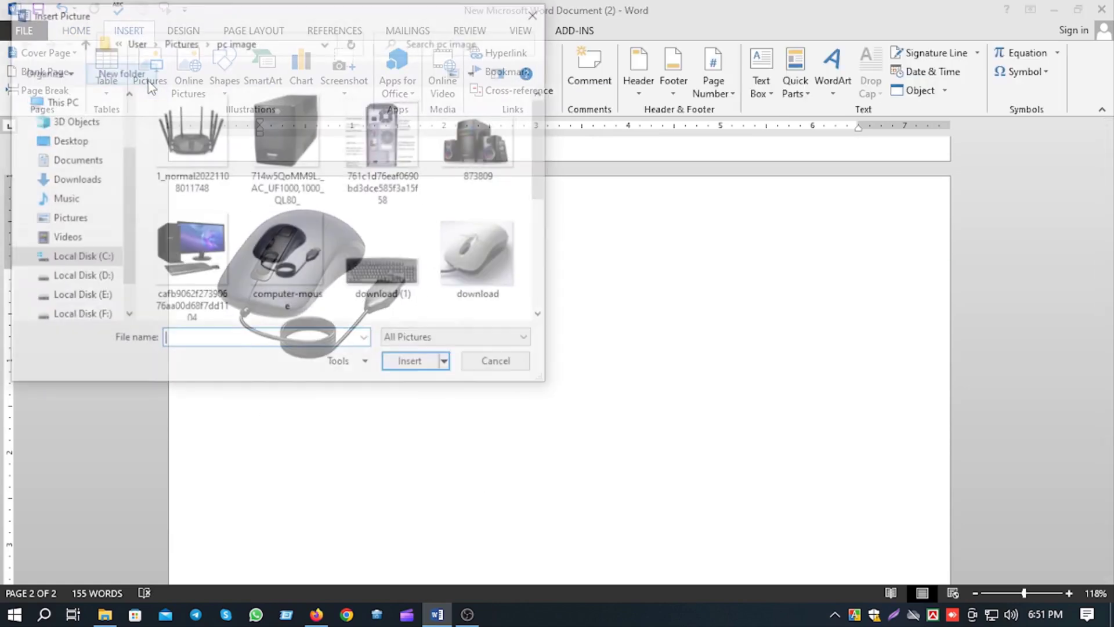
pyautogui.click(203, 152)
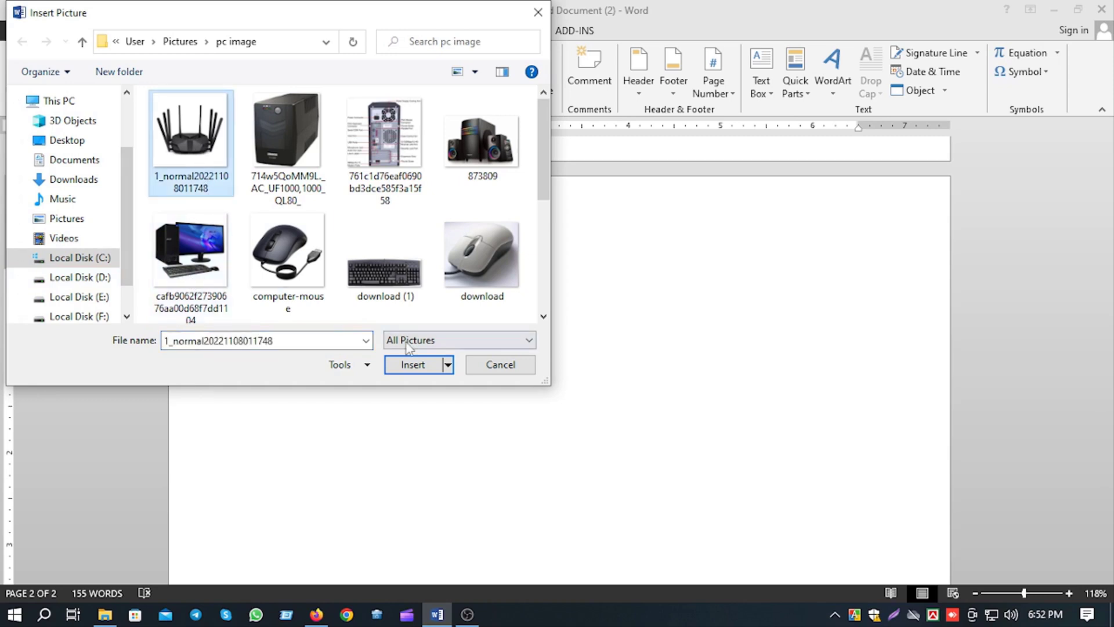
pyautogui.click(412, 364)
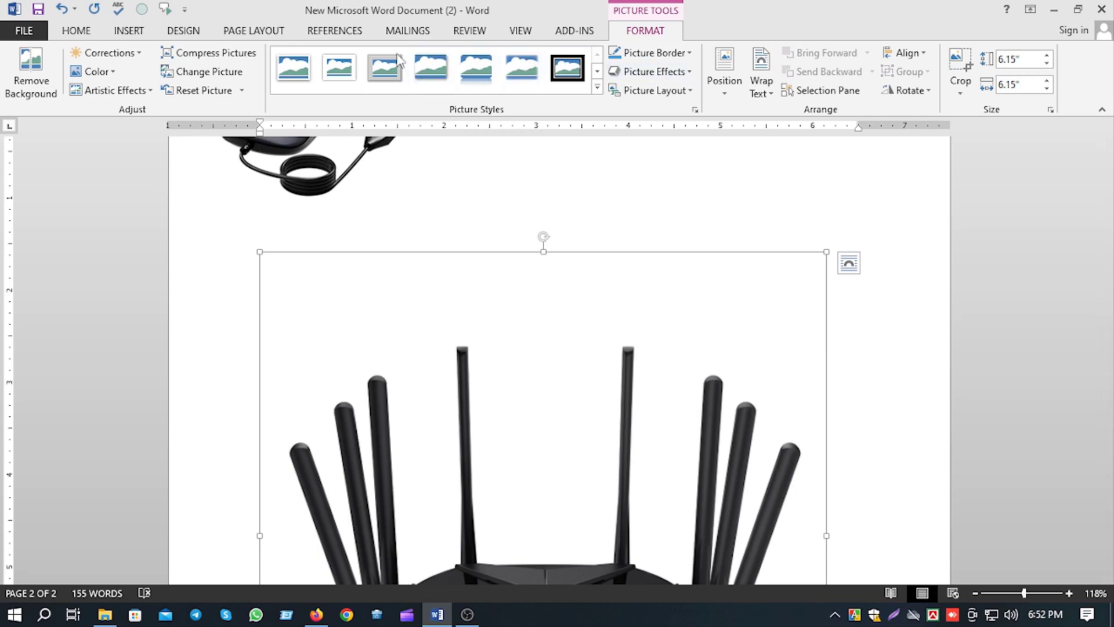
# Crop all four sides of the router picture, down to about 4.49" high by 5.76" wide.
pyautogui.click(966, 68)
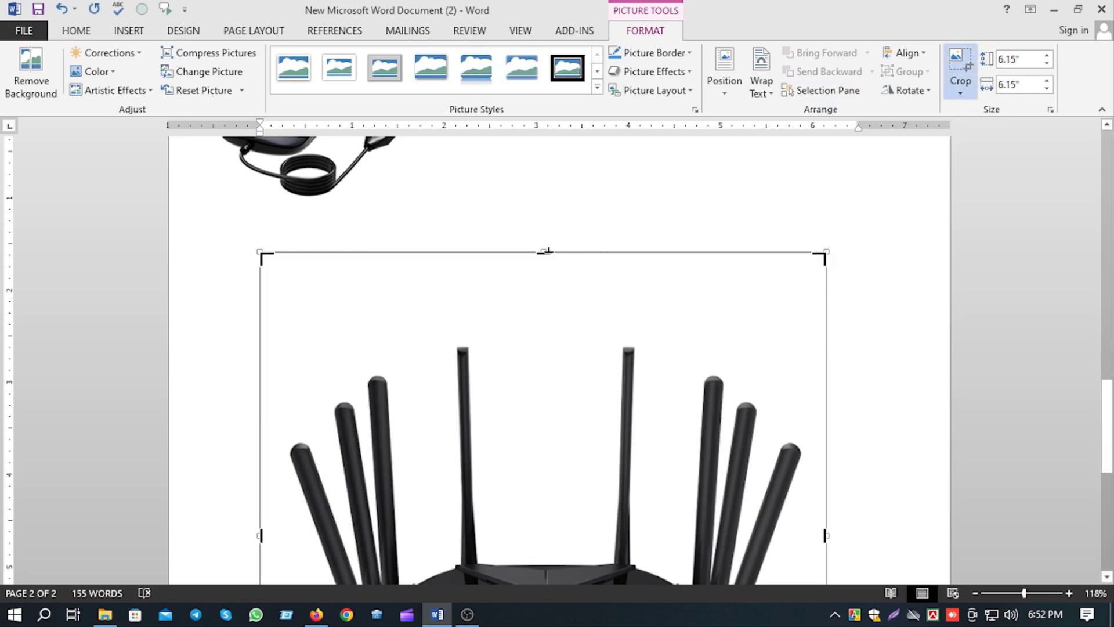
pyautogui.moveTo(545, 251); pyautogui.dragTo(547, 326)
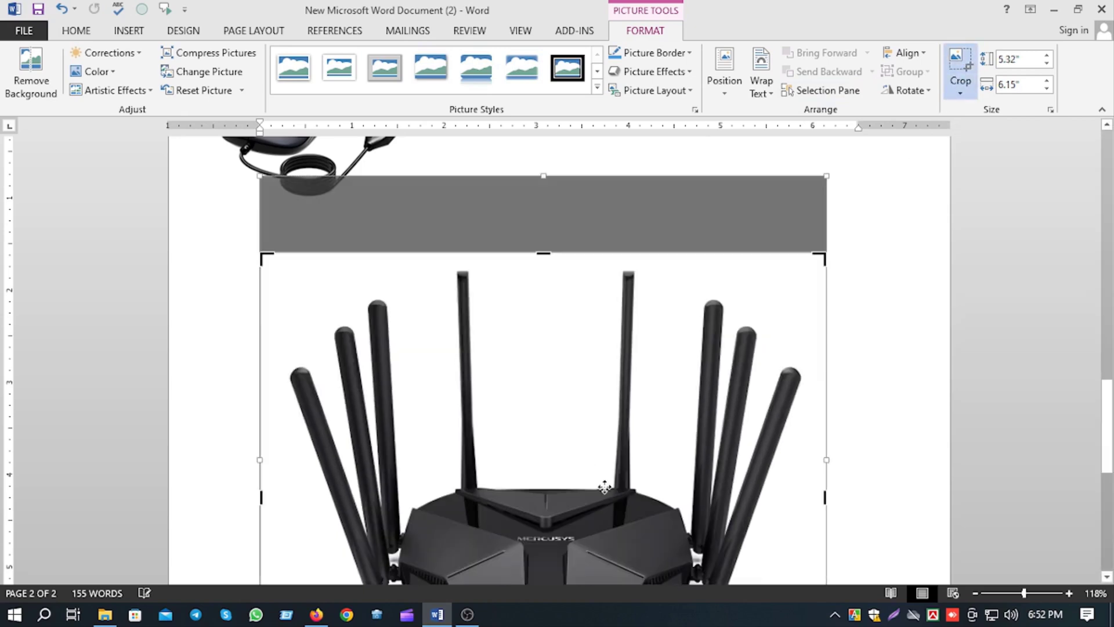
pyautogui.scroll(-3, 604, 487)
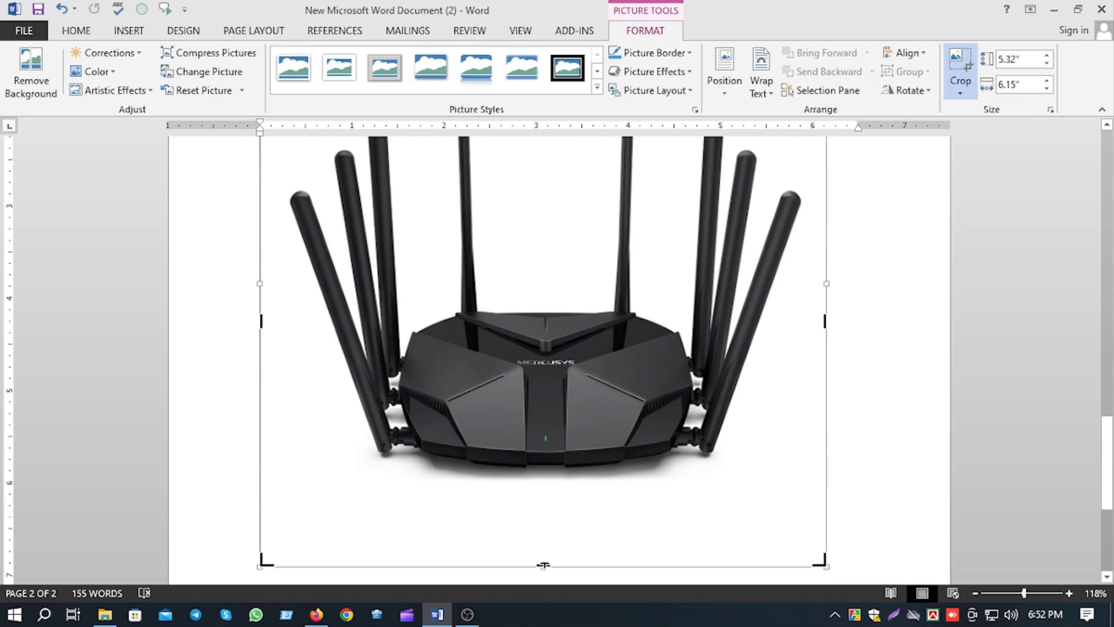
pyautogui.moveTo(543, 564); pyautogui.dragTo(547, 470)
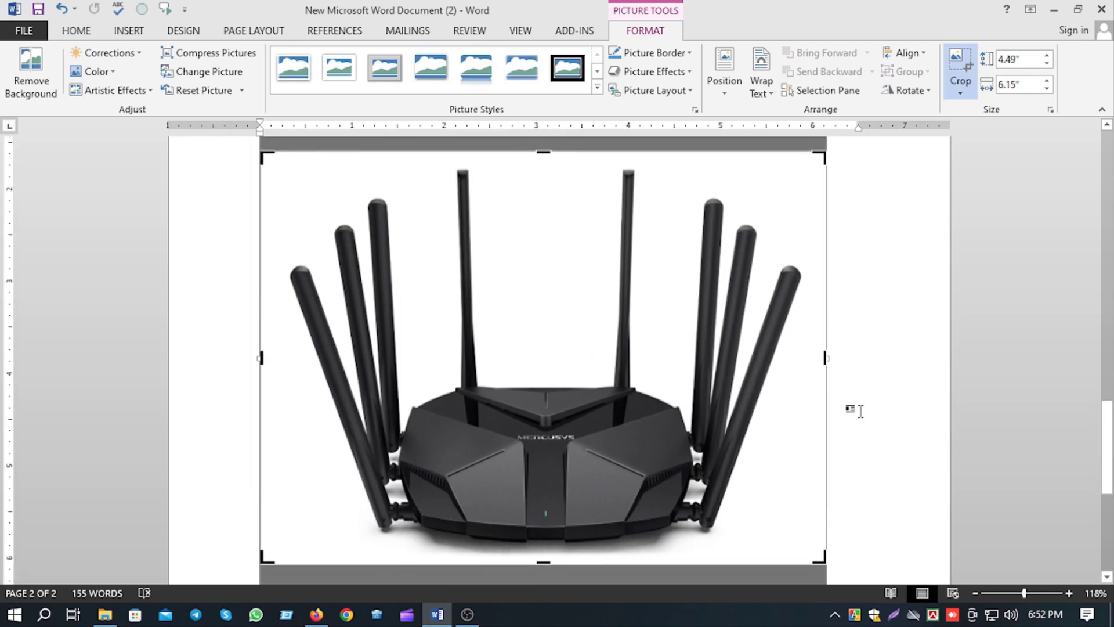
pyautogui.moveTo(826, 358); pyautogui.dragTo(810, 358)
pyautogui.moveTo(259, 359); pyautogui.dragTo(282, 360)
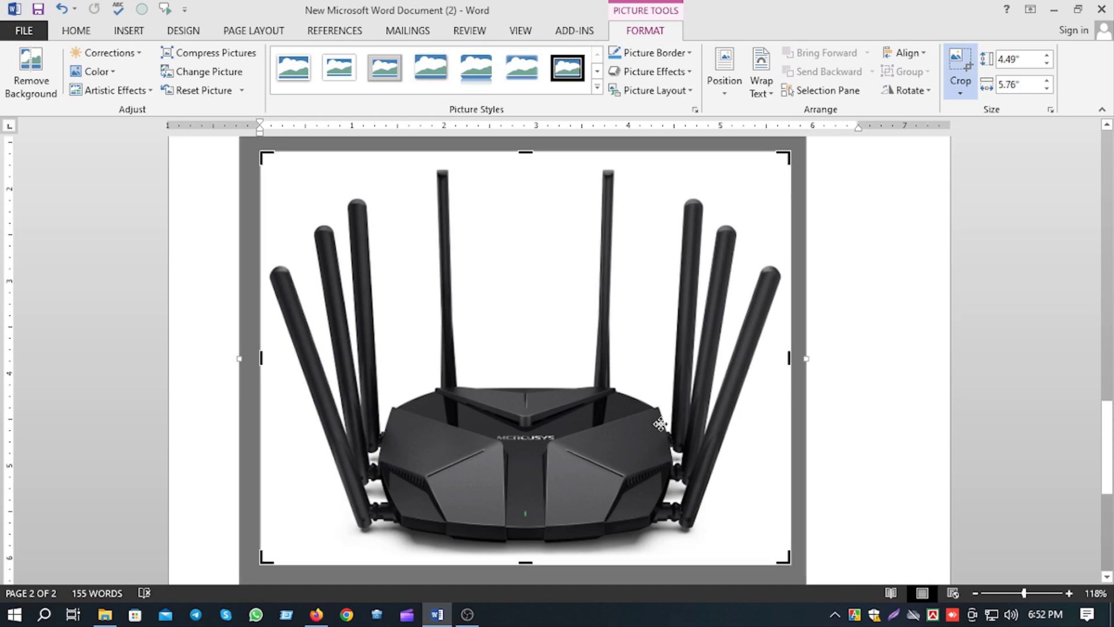
pyautogui.click(660, 423)
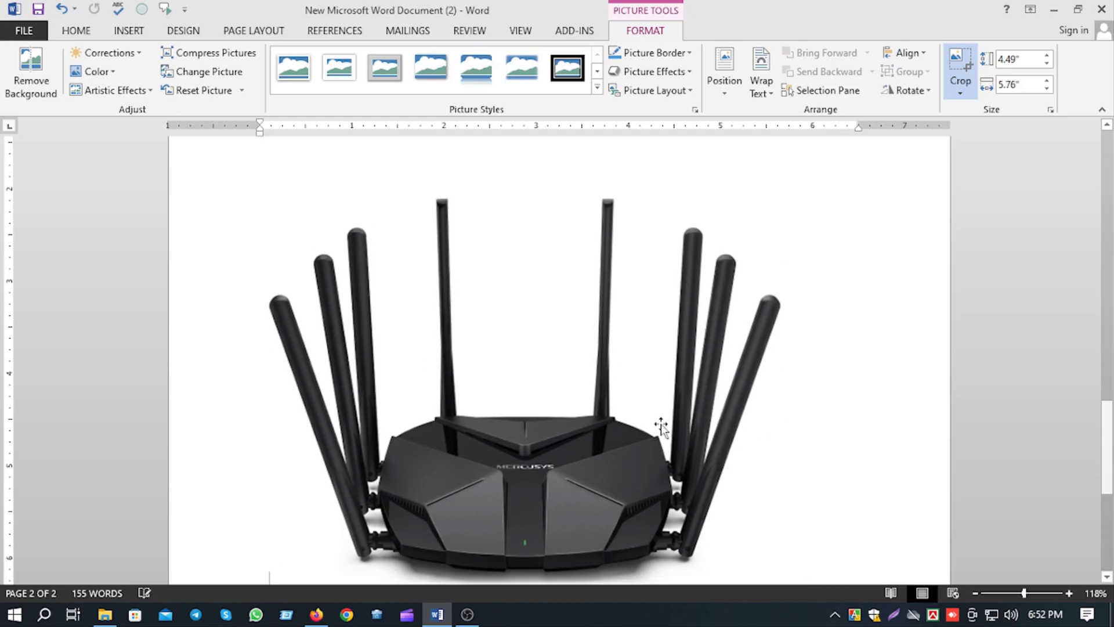
# Change the router picture's text wrapping from inline to a free-floating option.
pyautogui.click(672, 375)
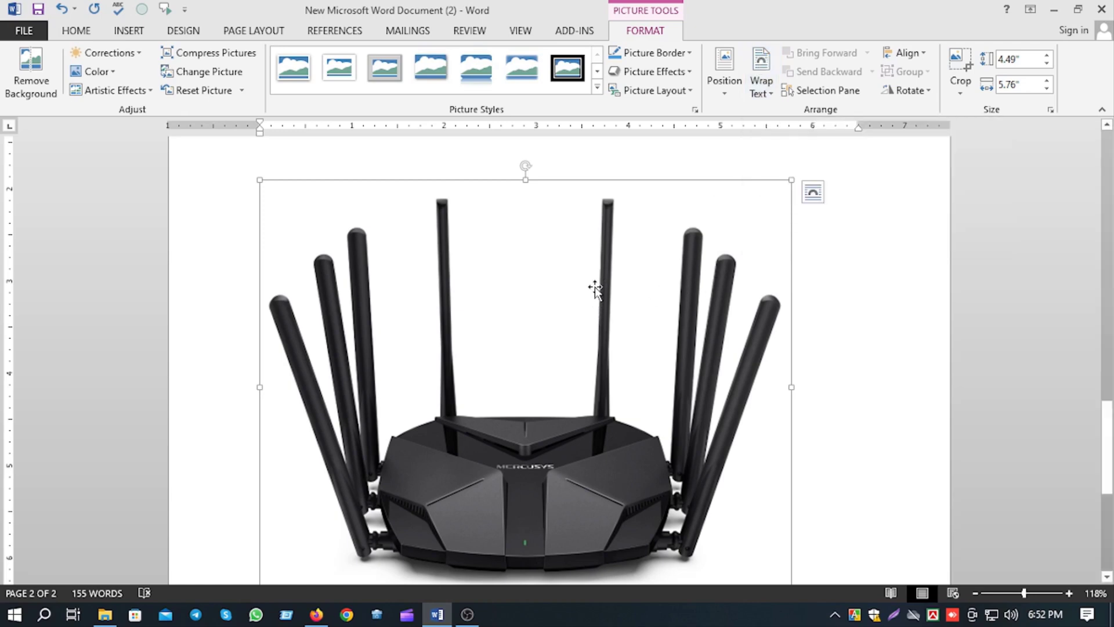
pyautogui.rightClick(594, 288)
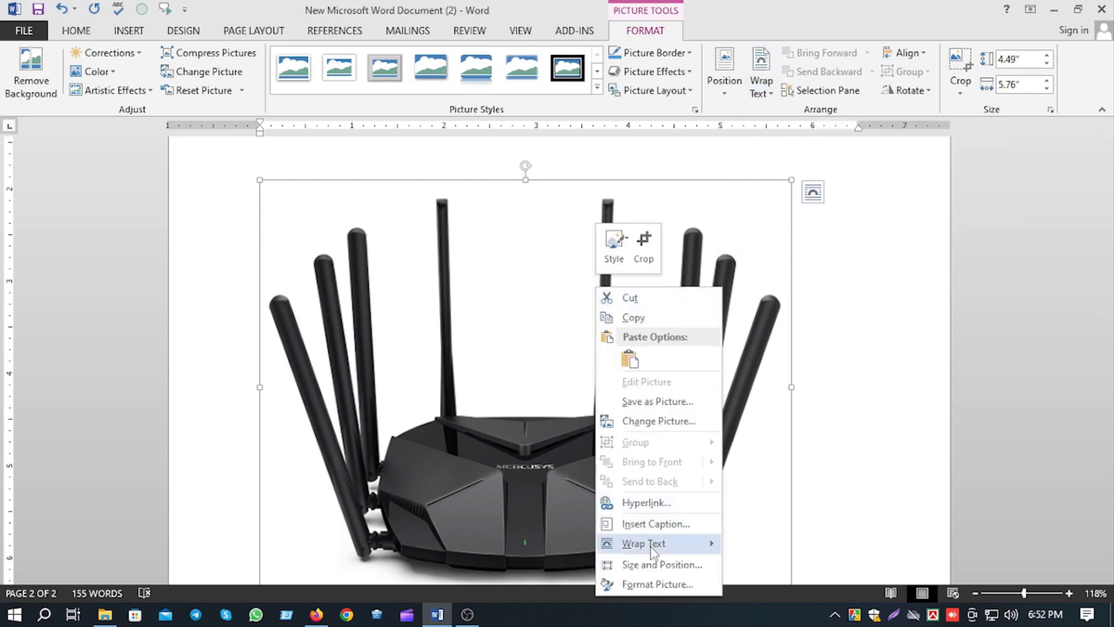
pyautogui.moveTo(651, 548)
pyautogui.click(780, 486)
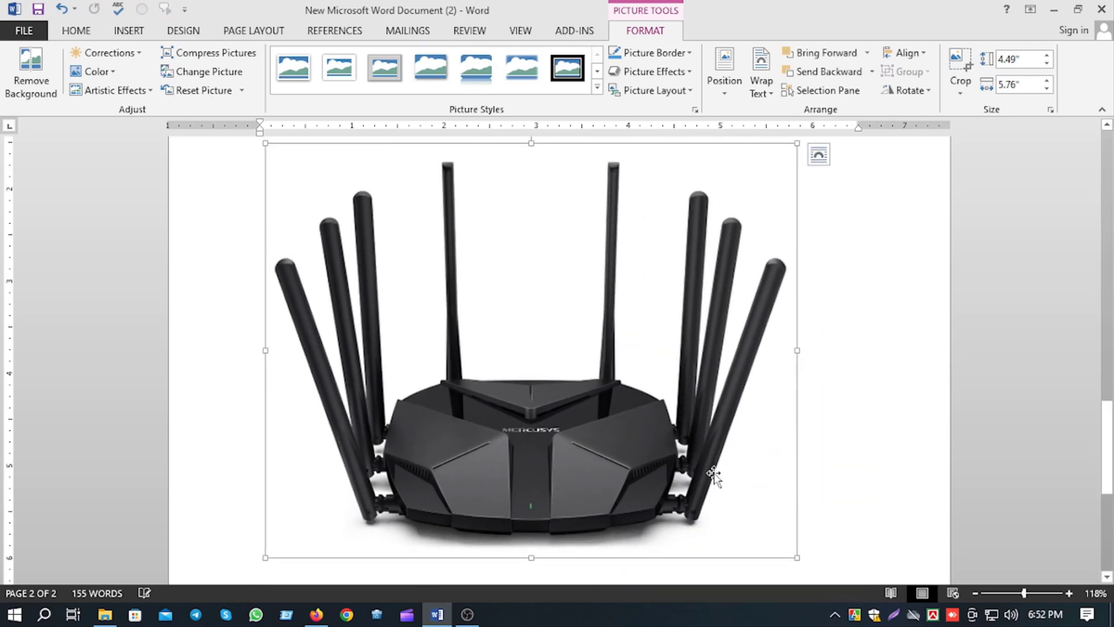
# Shrink the router picture to about 2.27" by 2.92" and place it directly to the right of the mouse picture.
pyautogui.moveTo(714, 473); pyautogui.dragTo(736, 478)
pyautogui.moveTo(830, 550); pyautogui.dragTo(570, 290)
pyautogui.scroll(4, 619, 415)
pyautogui.moveTo(456, 403); pyautogui.dragTo(645, 244)
pyautogui.scroll(4, 551, 348)
pyautogui.moveTo(574, 424); pyautogui.dragTo(550, 388)
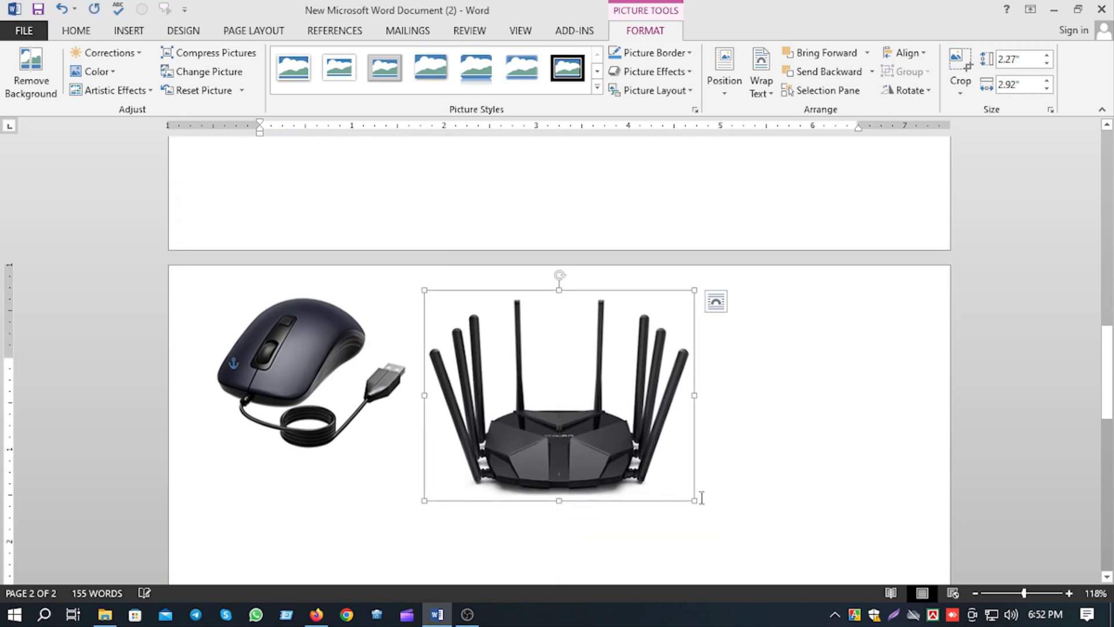
# Shrink the router picture to about 1.68" by 2.16" and position it level with the mouse picture.
pyautogui.moveTo(695, 500); pyautogui.dragTo(624, 445)
pyautogui.moveTo(552, 386)
pyautogui.mouseDown()
pyautogui.moveTo(587, 388)
pyautogui.moveTo(559, 383)
pyautogui.mouseUp()
pyautogui.click(697, 428)
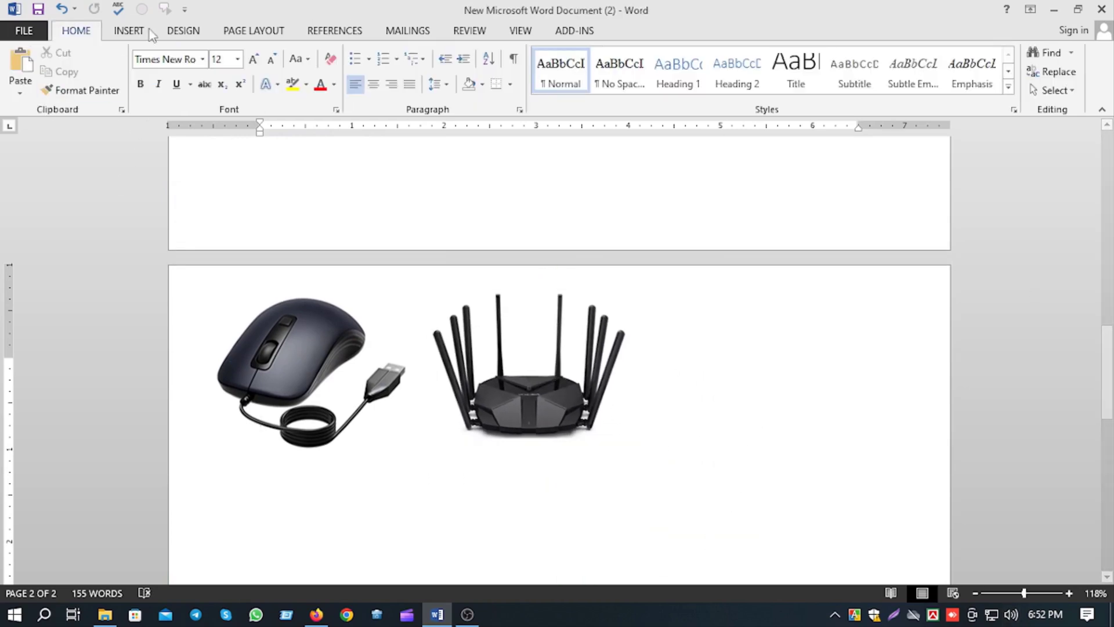
# Apply the drop-shadow rectangle picture style to the router picture.
pyautogui.click(526, 369)
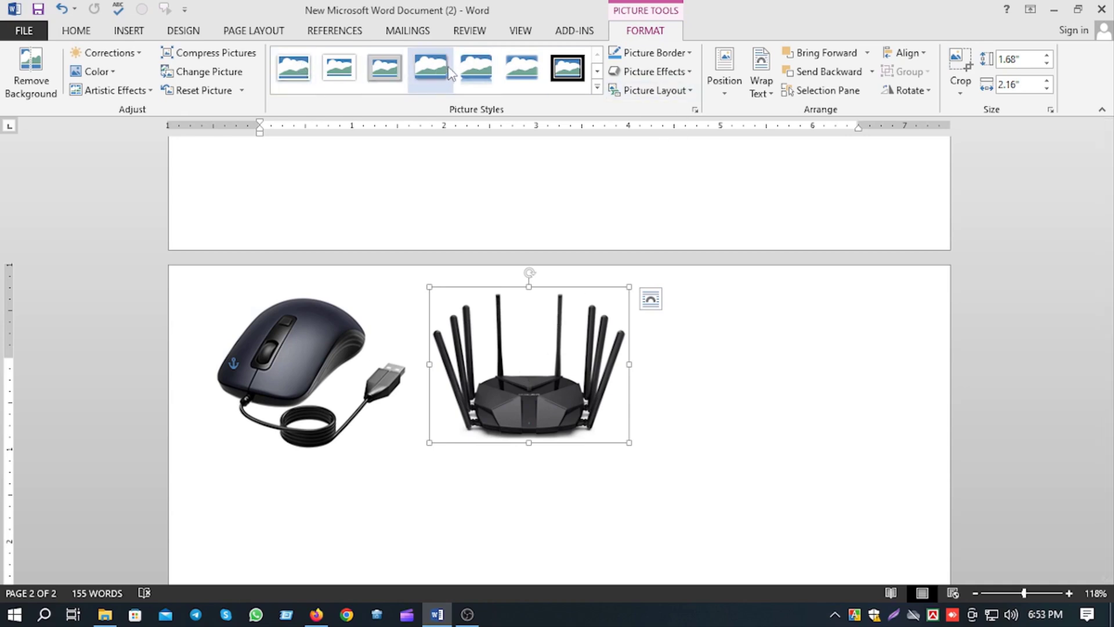
pyautogui.click(567, 69)
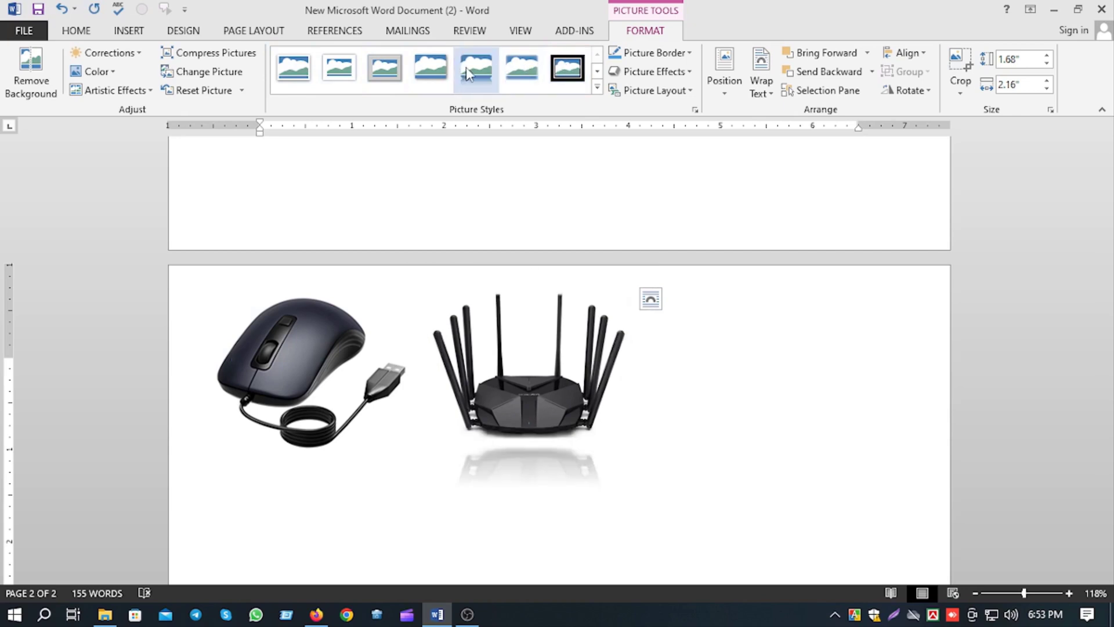
pyautogui.click(432, 81)
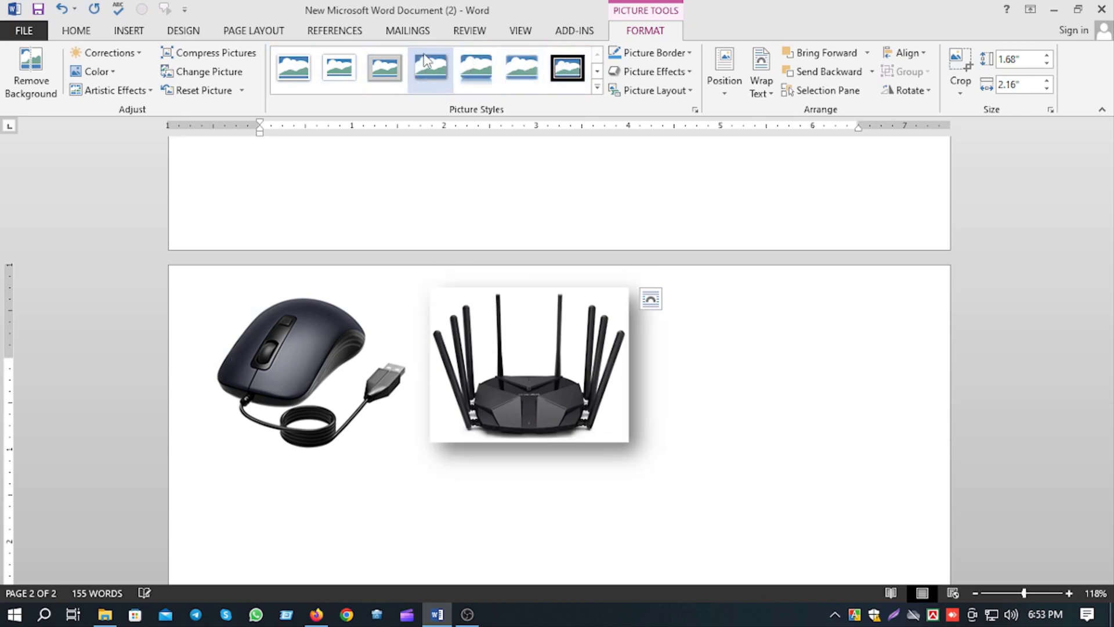
pyautogui.click(748, 417)
# Change the router picture's style to the one with a reflection underneath.
pyautogui.click(514, 368)
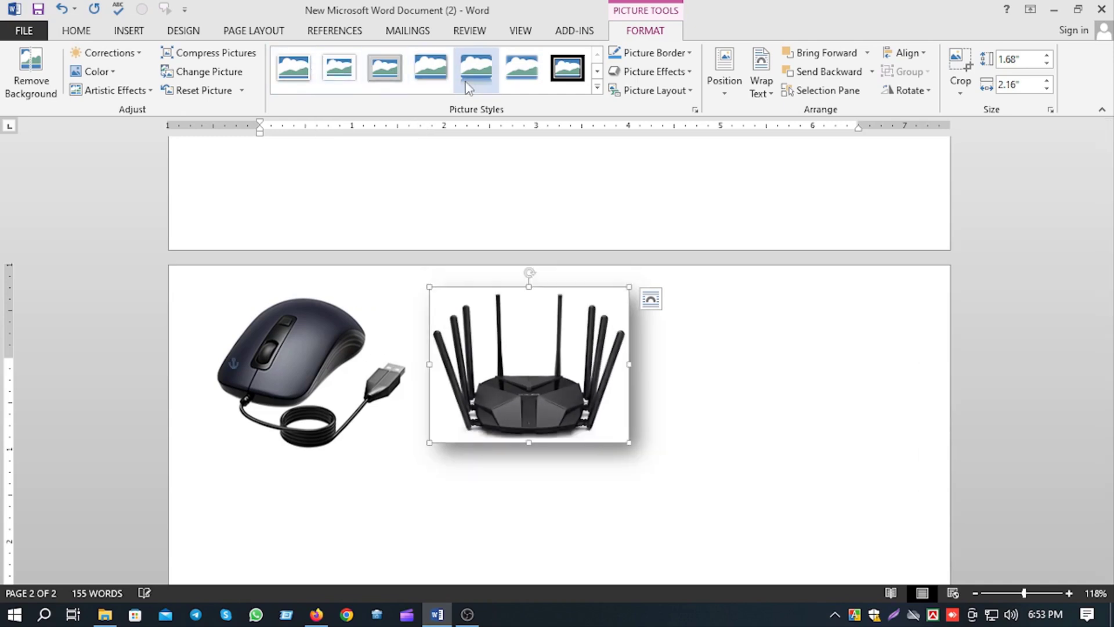
pyautogui.click(513, 84)
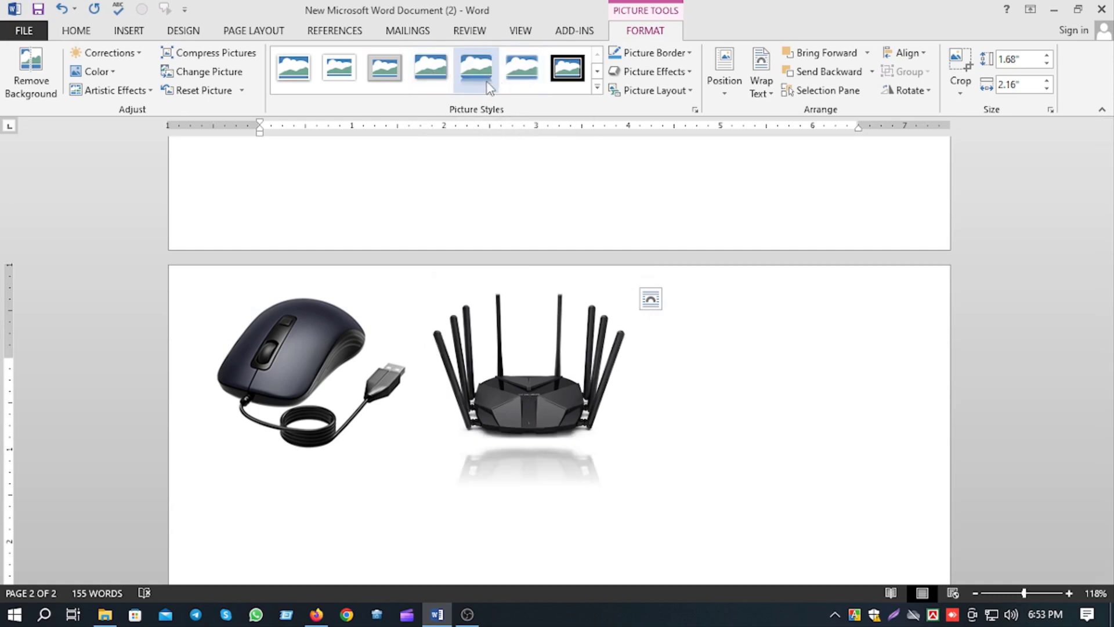
pyautogui.click(721, 539)
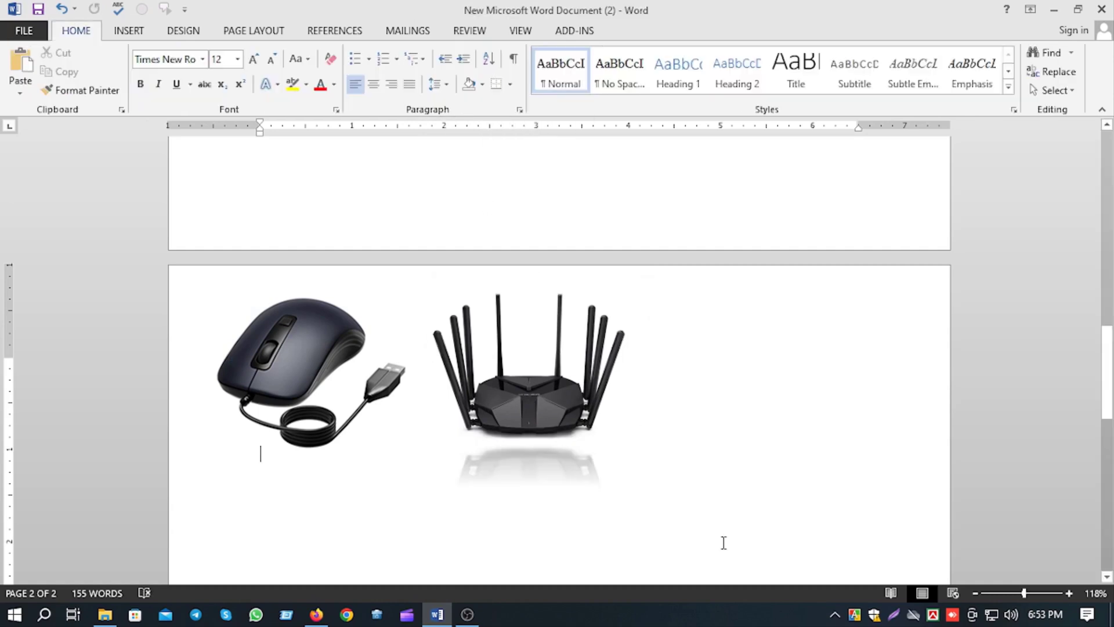
# Apply the Metal Rounded Rectangle picture style to the router picture.
pyautogui.click(569, 357)
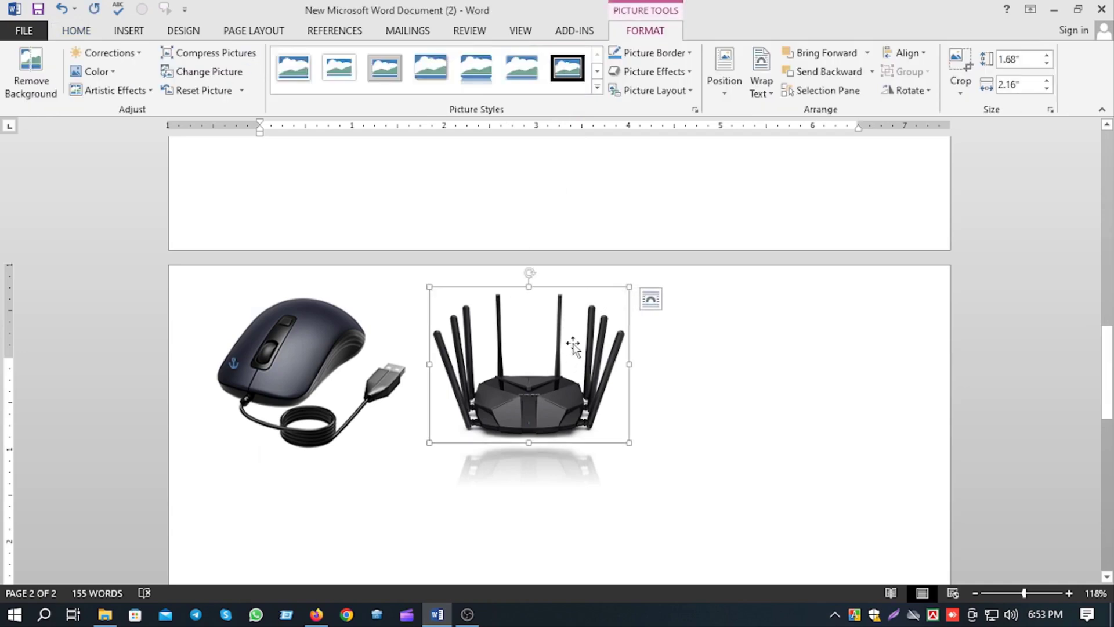
pyautogui.click(596, 90)
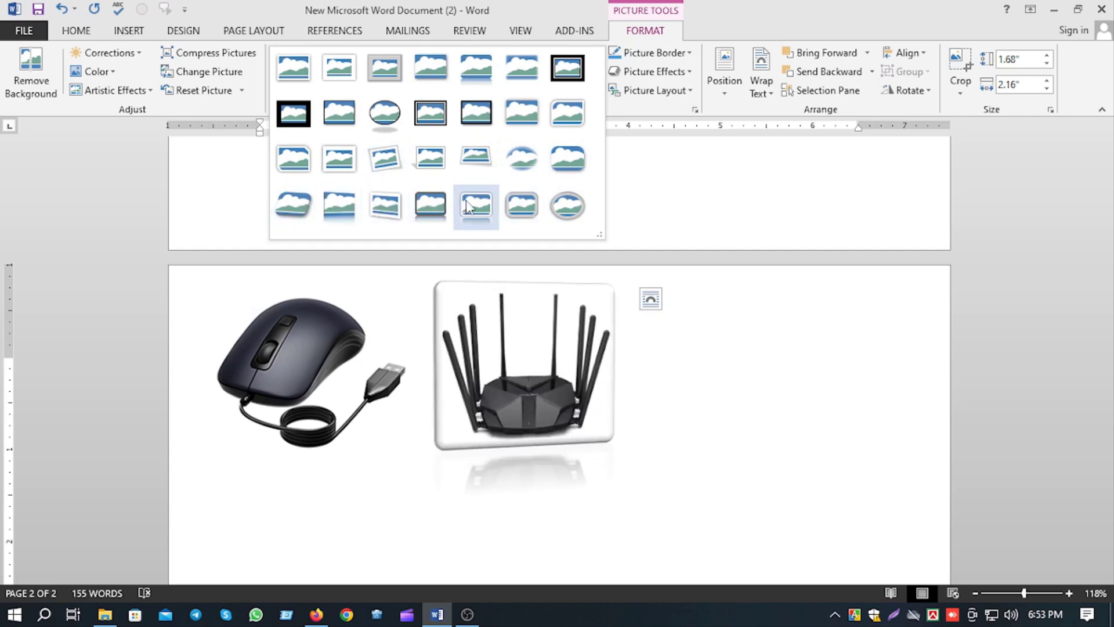
pyautogui.click(522, 206)
pyautogui.click(747, 373)
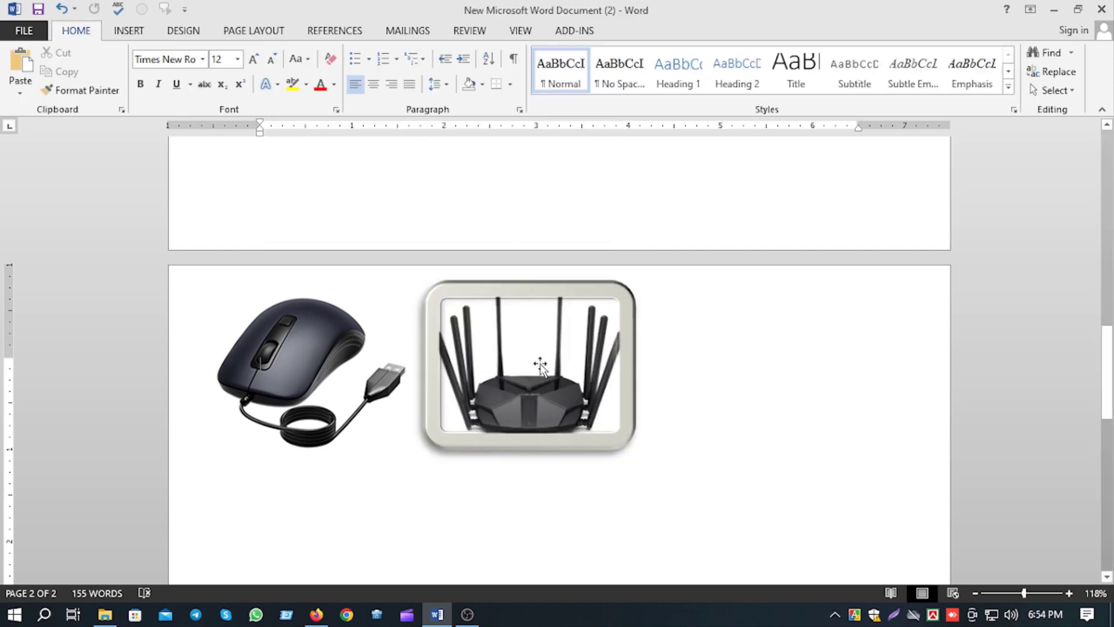
pyautogui.scroll(3, 416, 474)
pyautogui.scroll(-1, 416, 474)
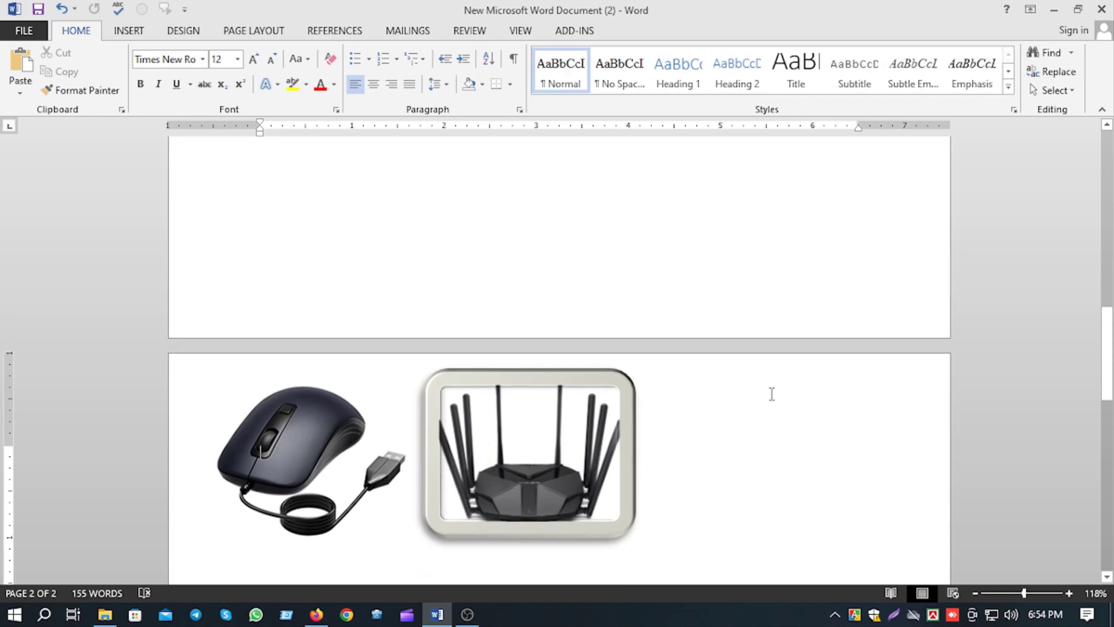
pyautogui.click(592, 436)
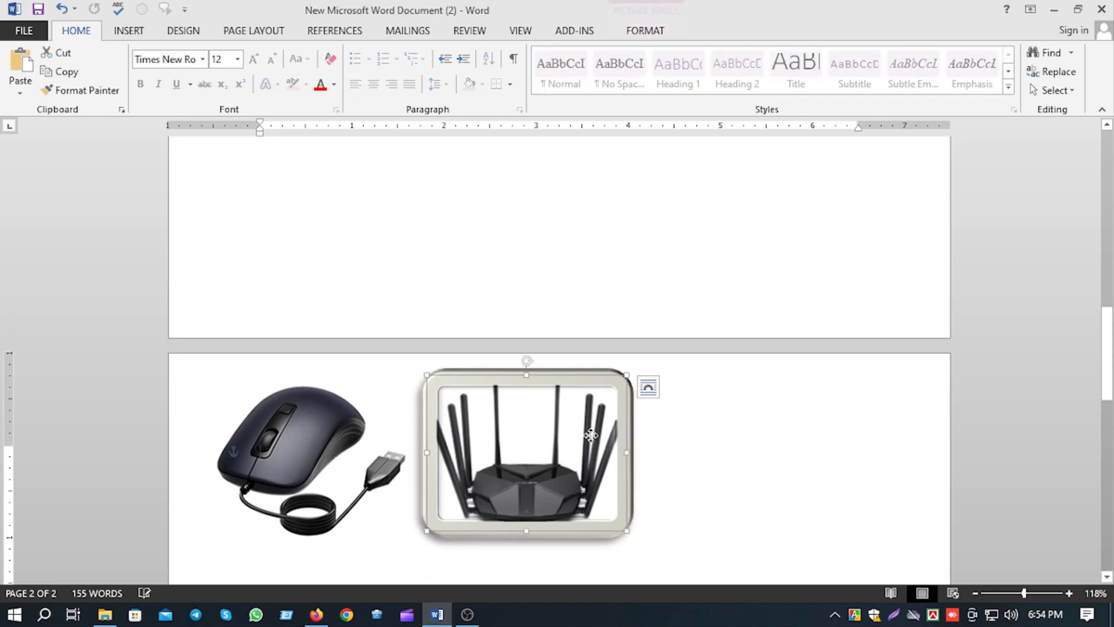
pyautogui.doubleClick(556, 449)
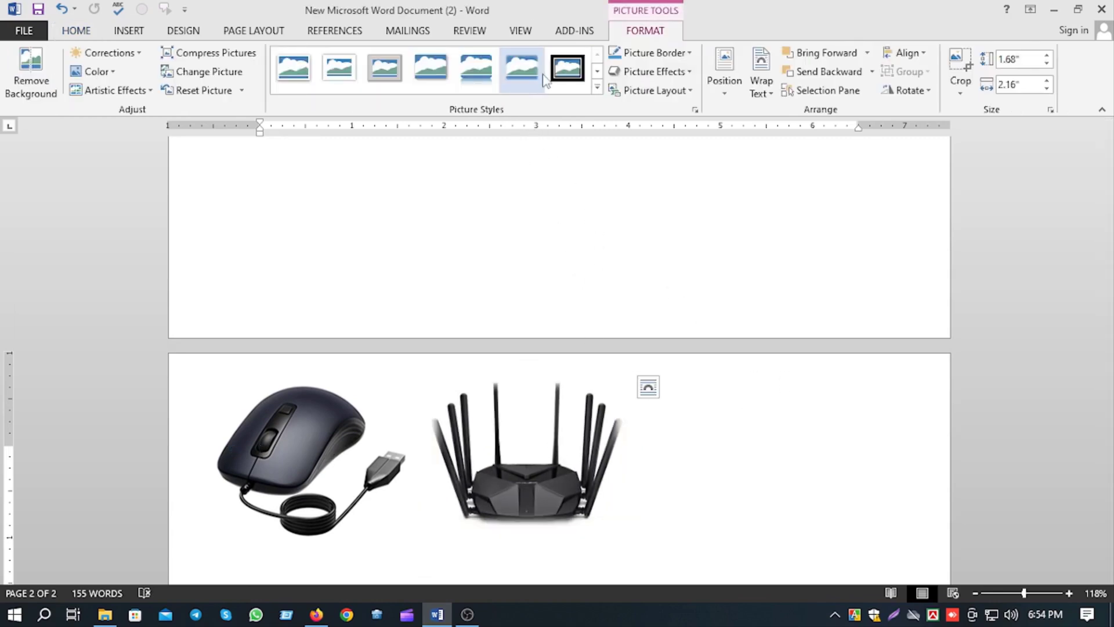
pyautogui.click(739, 460)
# Insert the picture lovepik-boy-pulling-the-rope-png-image_401585664_wh1200 from the Basic Walpaper folder inside Pictures.
pyautogui.click(129, 31)
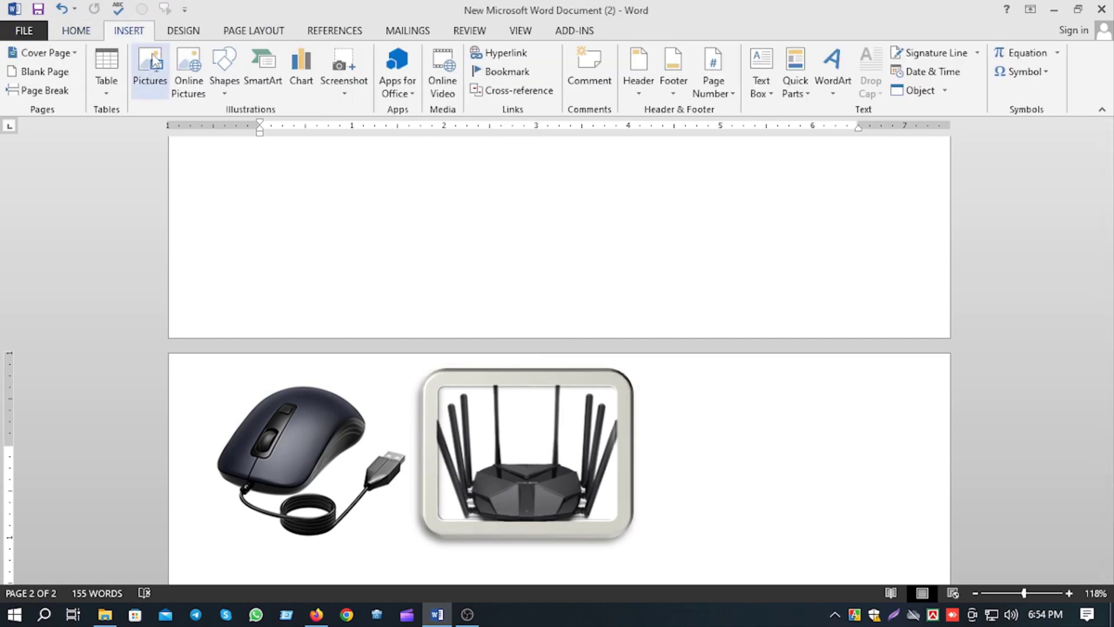
pyautogui.click(154, 68)
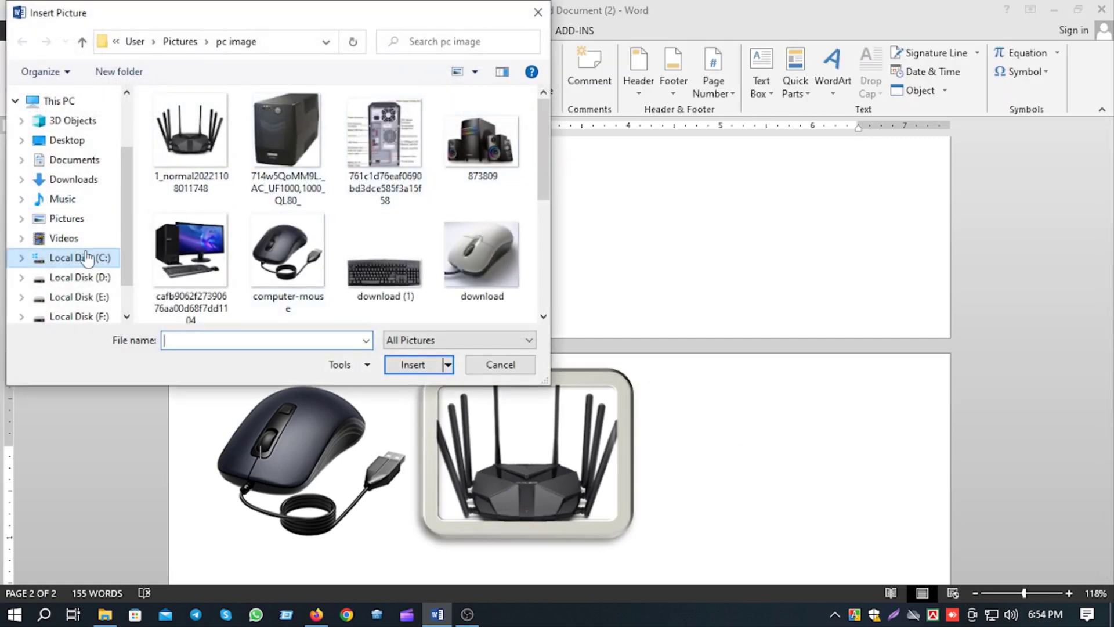
pyautogui.click(87, 218)
pyautogui.doubleClick(200, 153)
pyautogui.scroll(-3, 200, 174)
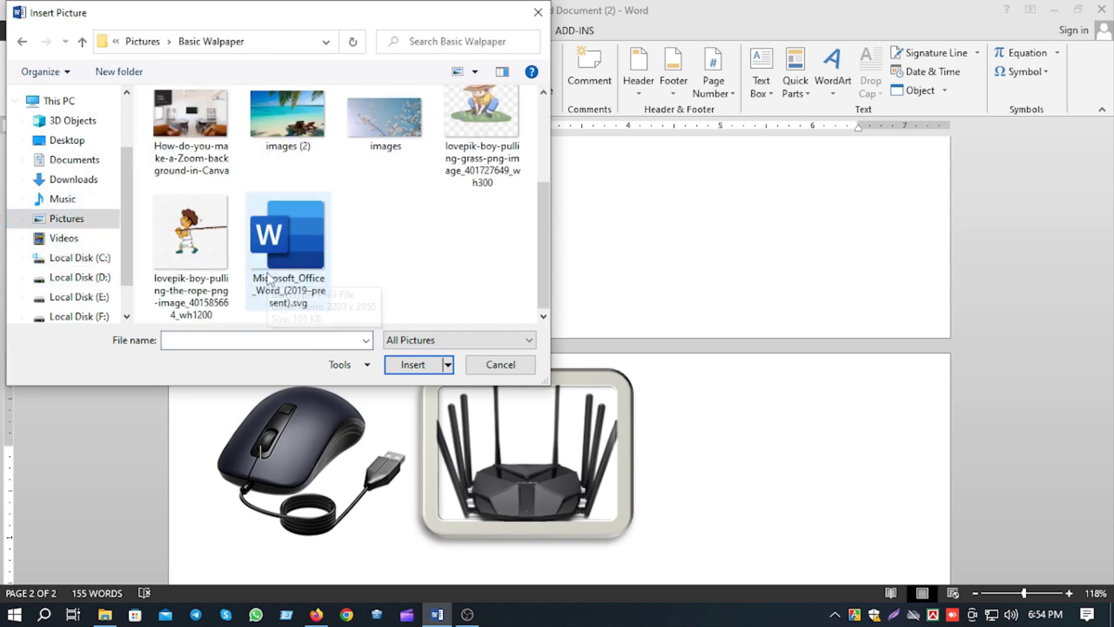
pyautogui.click(209, 235)
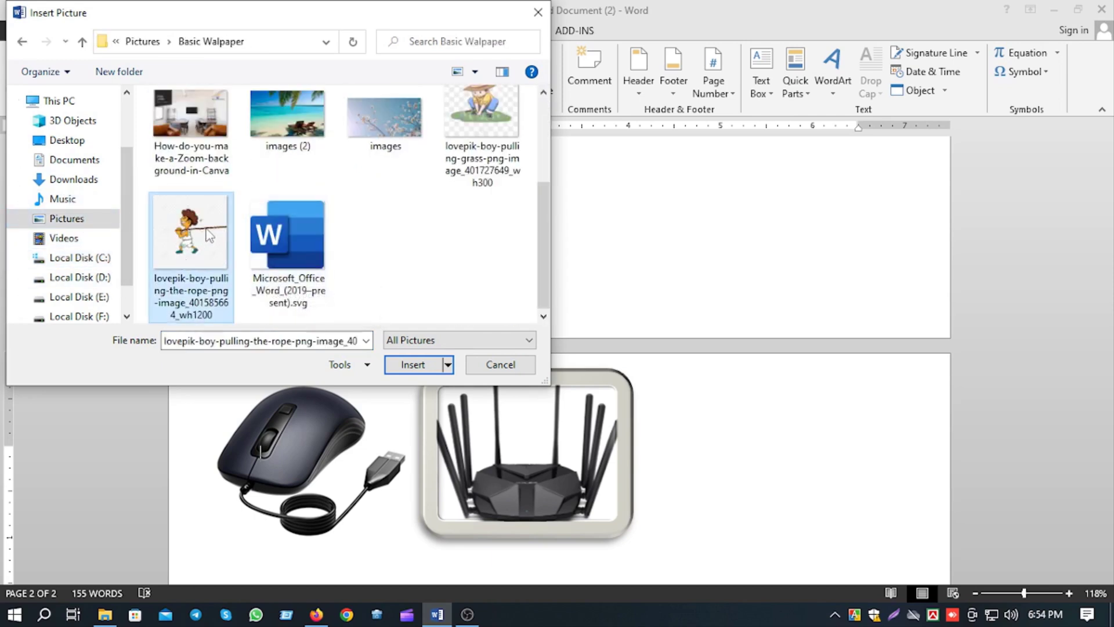
pyautogui.click(413, 364)
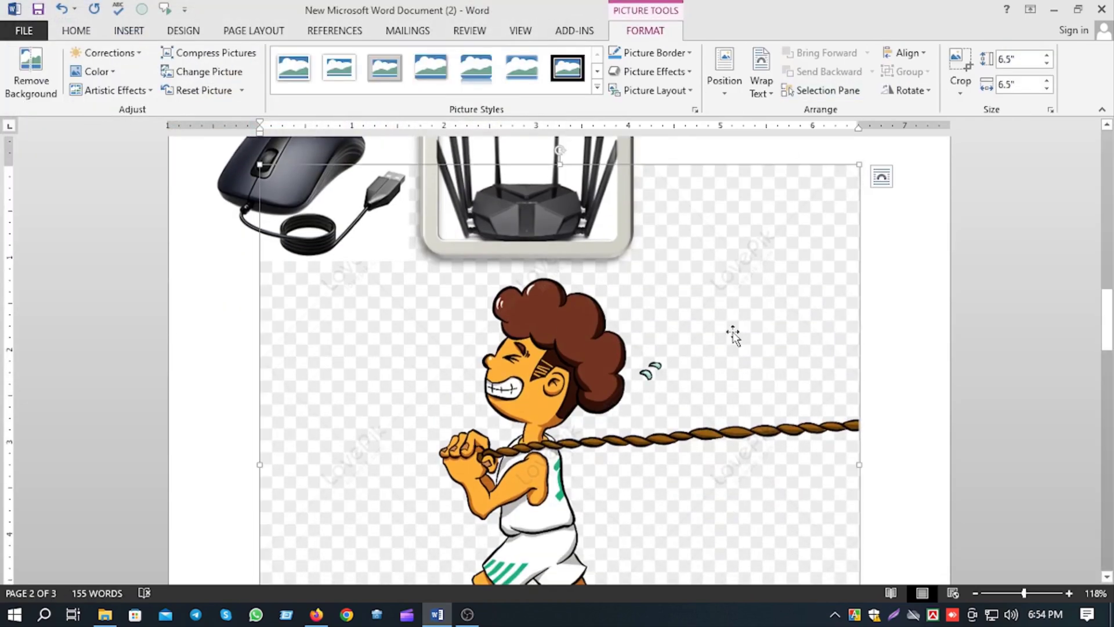
# Crop the top, right and bottom of the rope-pulling boy picture, down to about 4.57" high by 5.9" wide.
pyautogui.click(960, 66)
pyautogui.moveTo(852, 171); pyautogui.dragTo(801, 301)
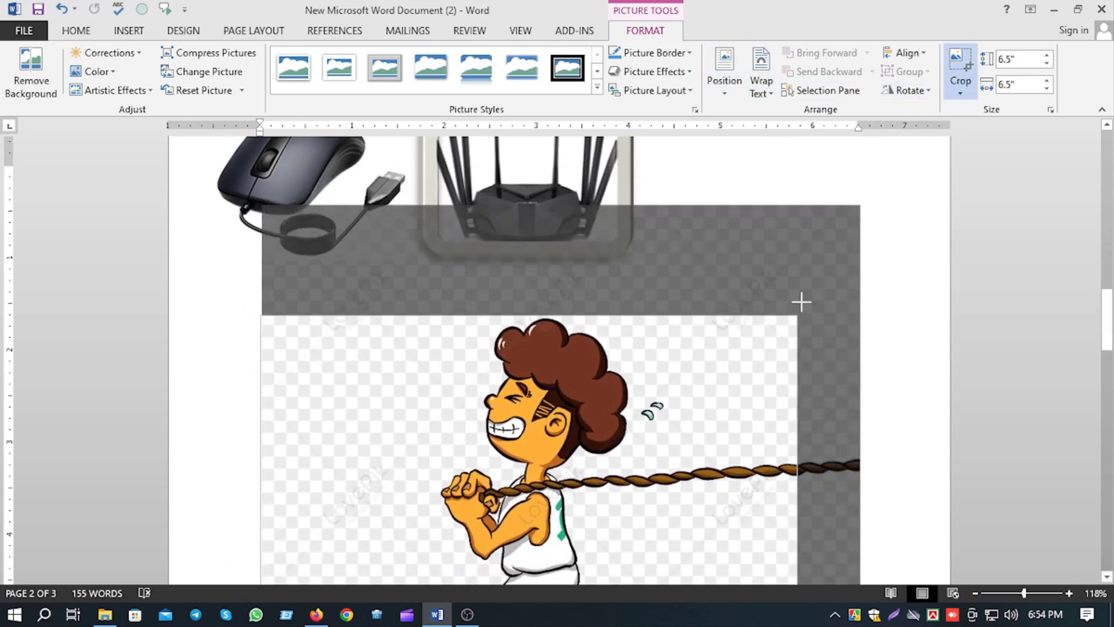
pyautogui.scroll(-5, 543, 448)
pyautogui.scroll(-3, 543, 448)
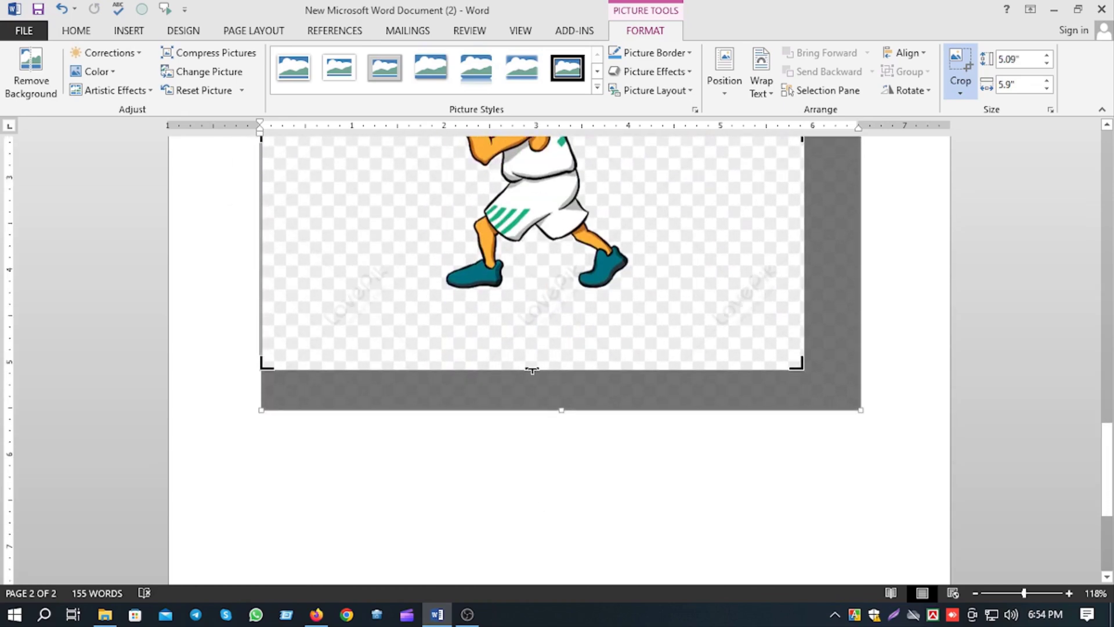
pyautogui.moveTo(537, 368); pyautogui.dragTo(534, 318)
pyautogui.click(541, 428)
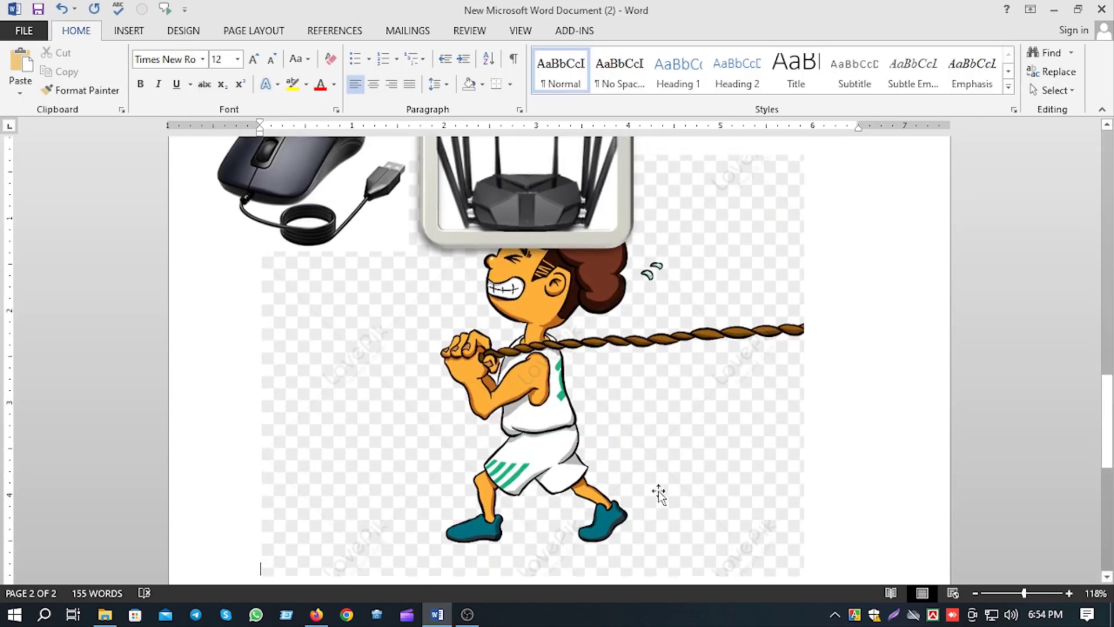
# Change the boy picture's text wrapping from inline to a free-floating option in front of the other pictures.
pyautogui.click(678, 409)
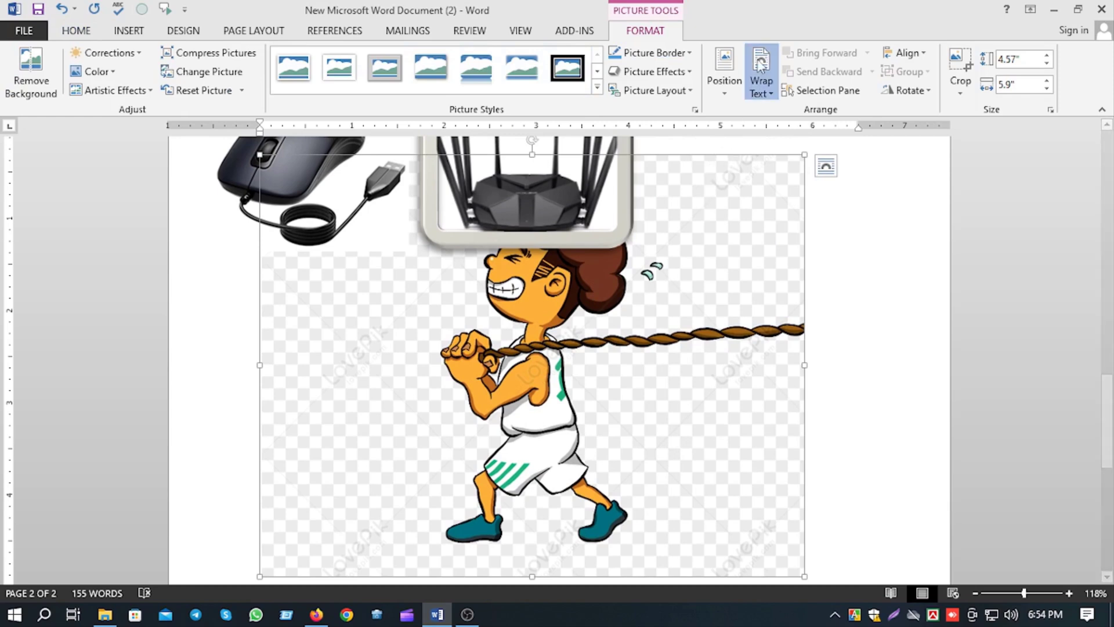
pyautogui.click(761, 75)
pyautogui.click(807, 249)
# Shrink the boy picture to about 1.4" by 1.81" and place it to the right of the router picture.
pyautogui.moveTo(727, 344); pyautogui.dragTo(818, 404)
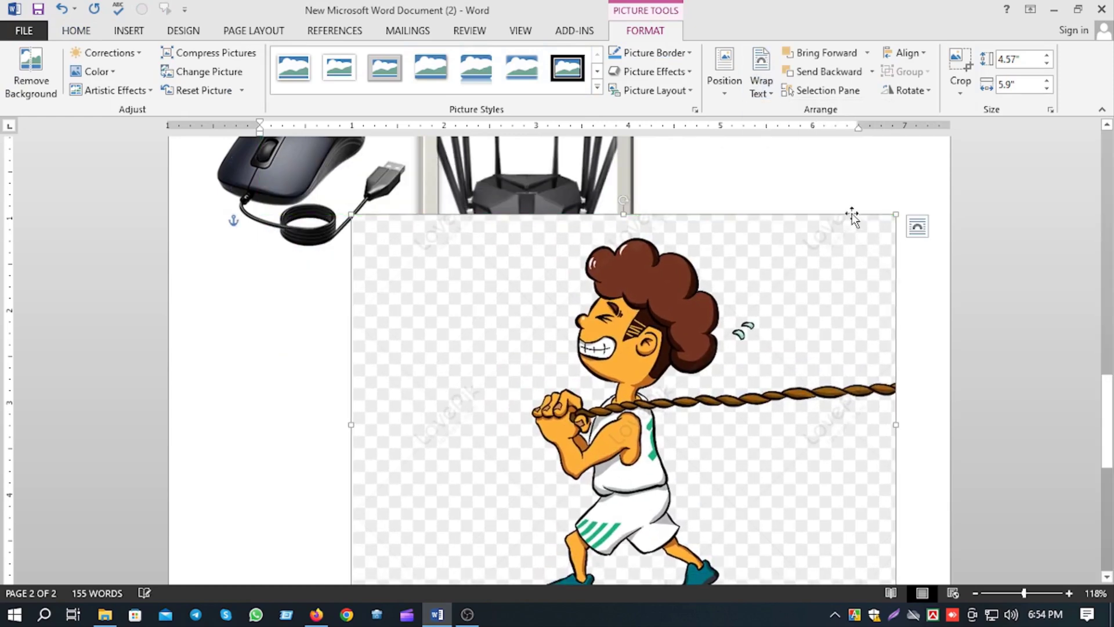
pyautogui.moveTo(902, 224); pyautogui.dragTo(518, 499)
pyautogui.scroll(-6, 479, 439)
pyautogui.scroll(7, 577, 424)
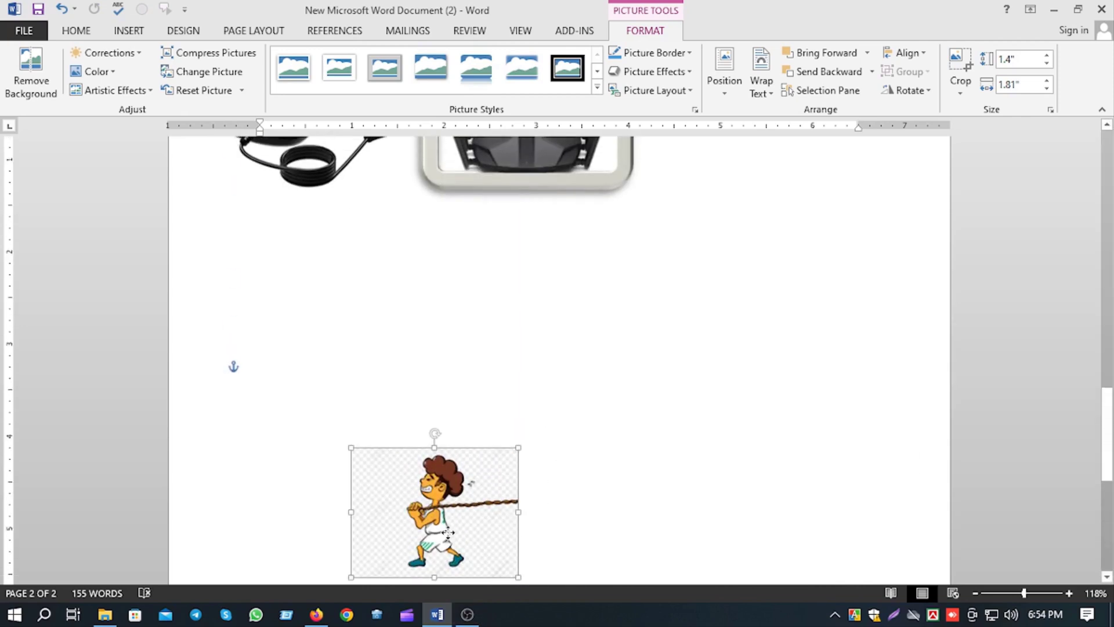
pyautogui.moveTo(435, 535); pyautogui.dragTo(803, 242)
pyautogui.scroll(1, 749, 178)
# Start inserting an online picture and try to browse the personal OneDrive for it.
pyautogui.click(130, 30)
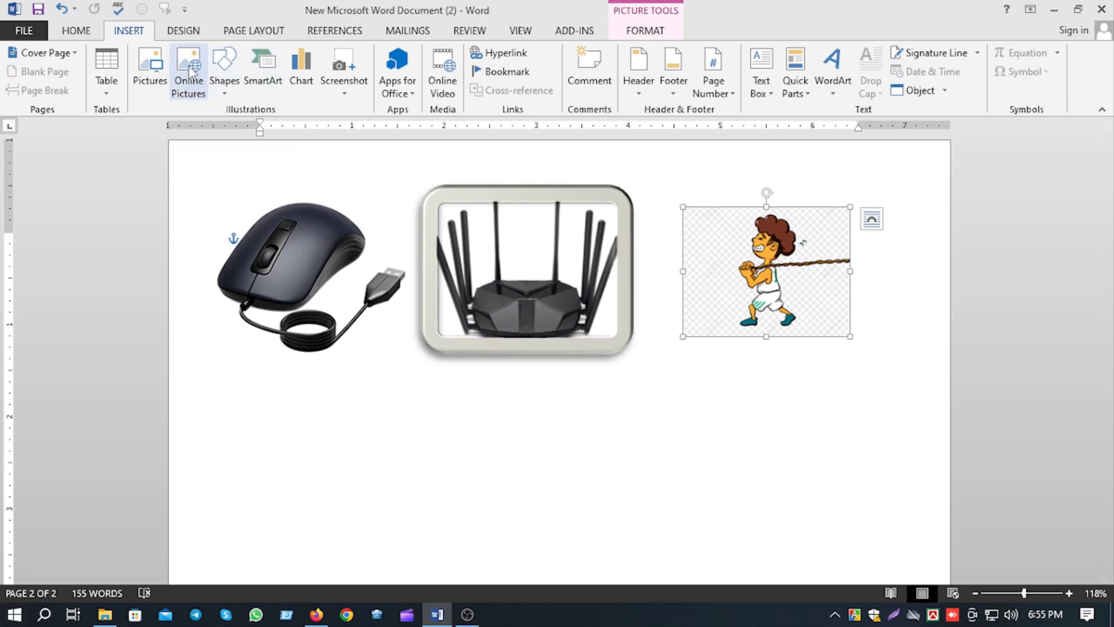
pyautogui.click(186, 58)
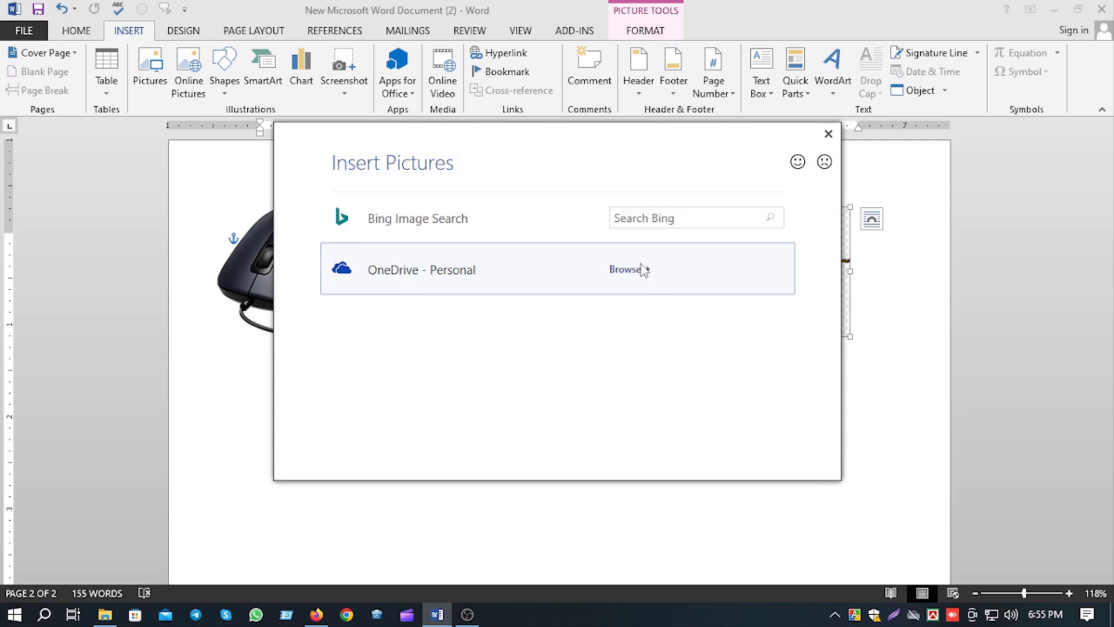
pyautogui.doubleClick(638, 290)
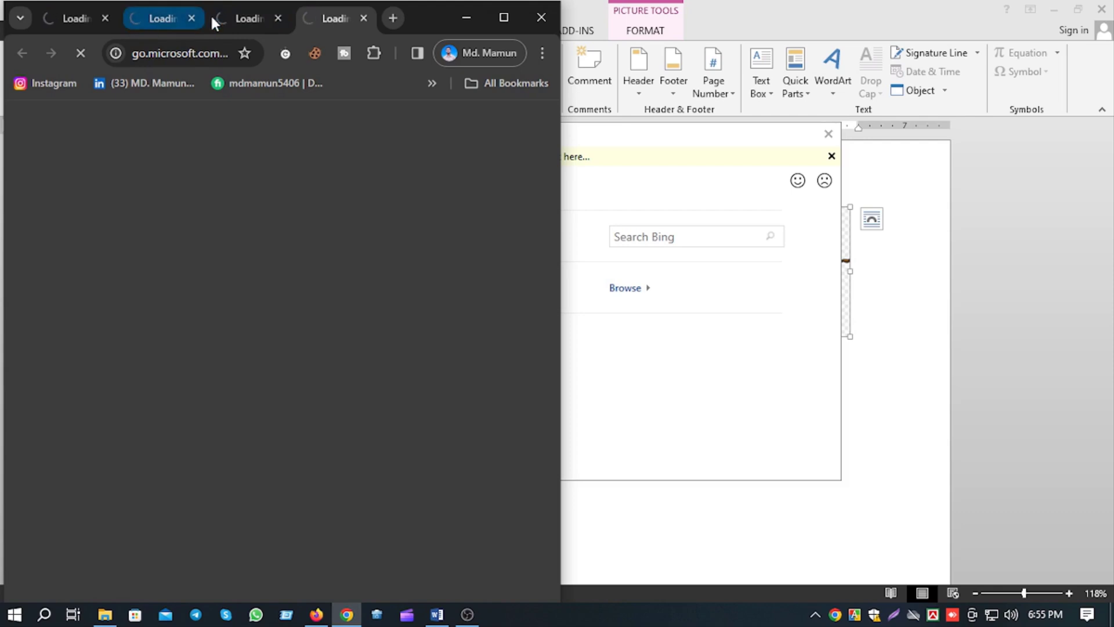
# Close the duplicate browser tabs, look through the Microsoft support article on OneDrive access, and return to Word's online picture dialog.
pyautogui.click(192, 18)
pyautogui.click(192, 18)
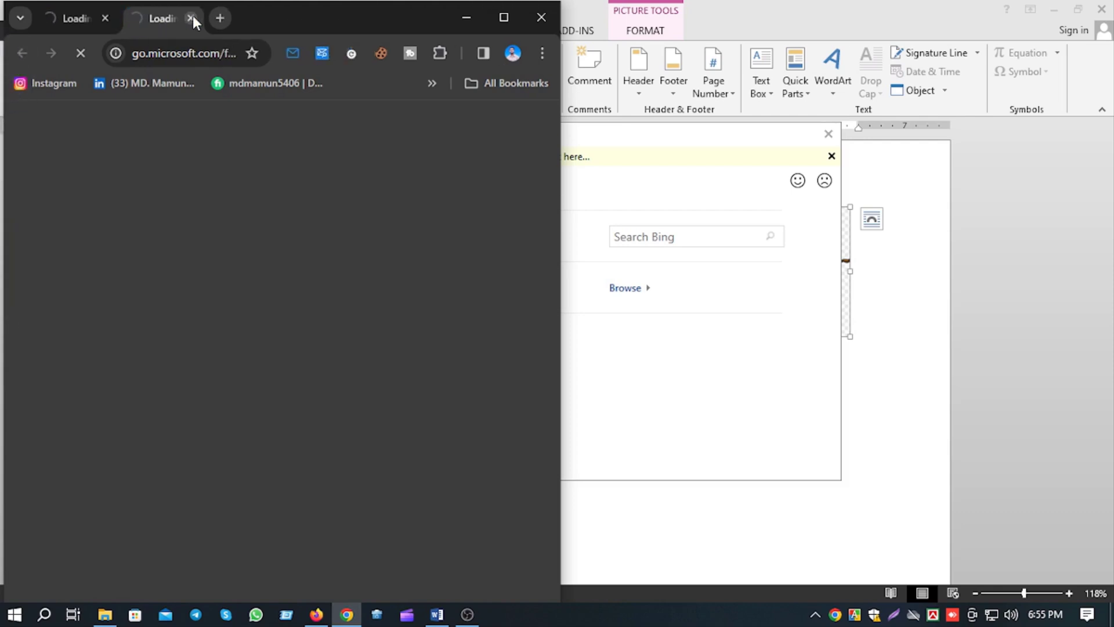
pyautogui.click(192, 18)
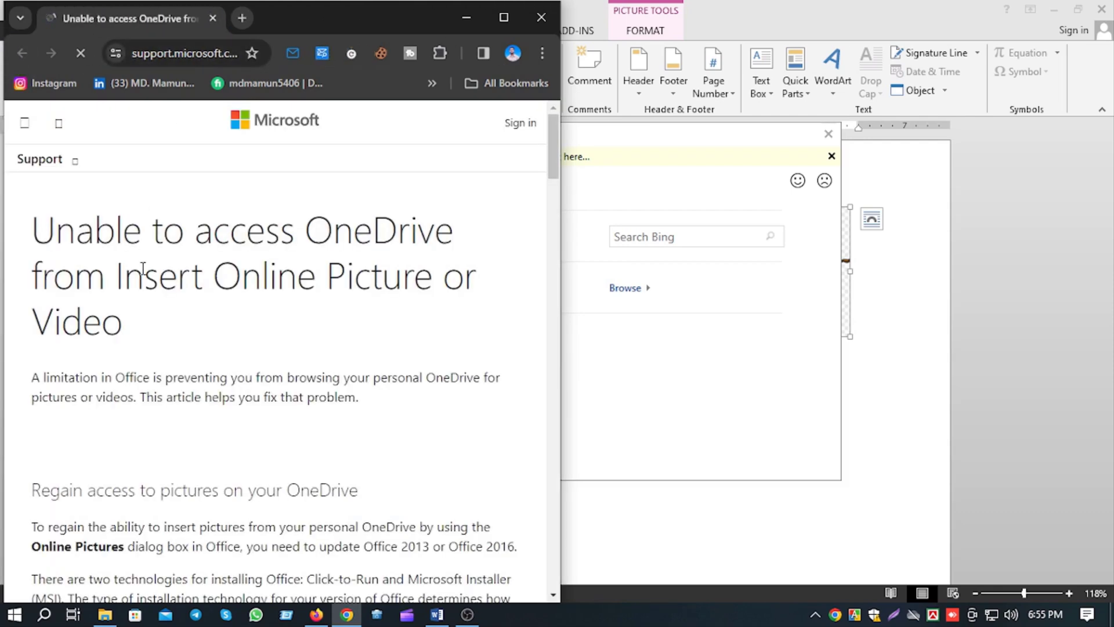
pyautogui.scroll(-7, 224, 345)
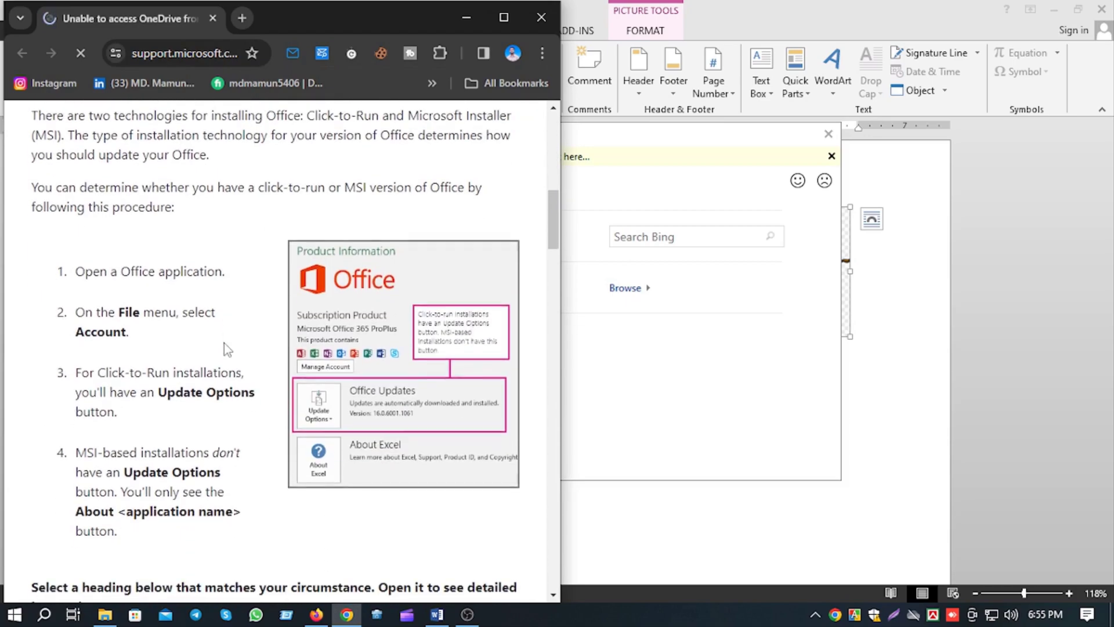
pyautogui.scroll(-20, 224, 343)
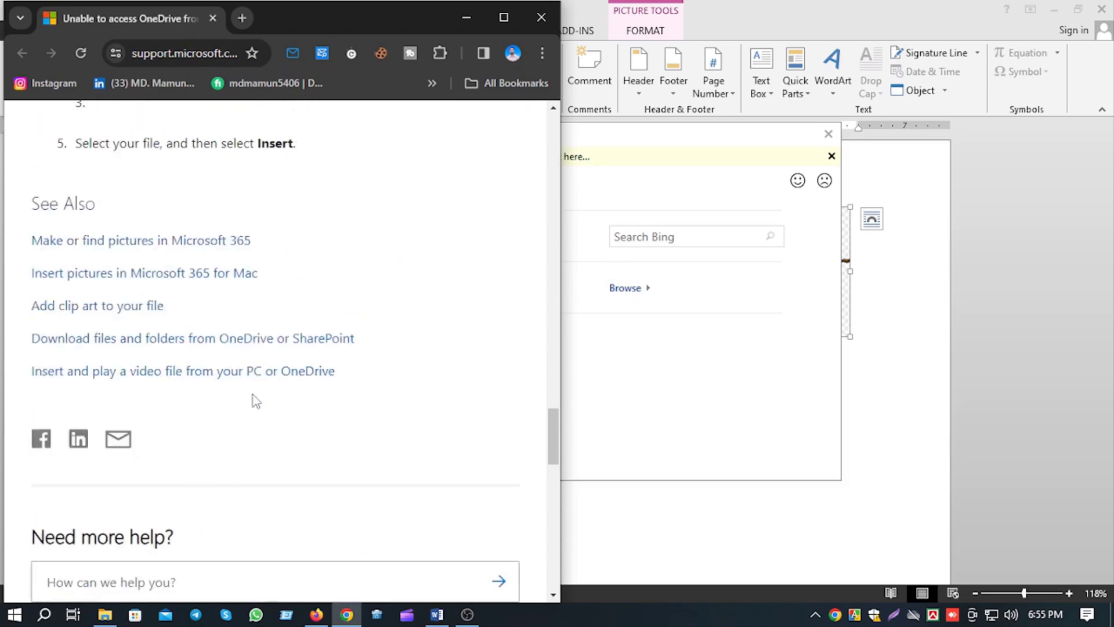
pyautogui.scroll(-7, 251, 400)
pyautogui.scroll(-3, 303, 465)
pyautogui.scroll(11, 319, 478)
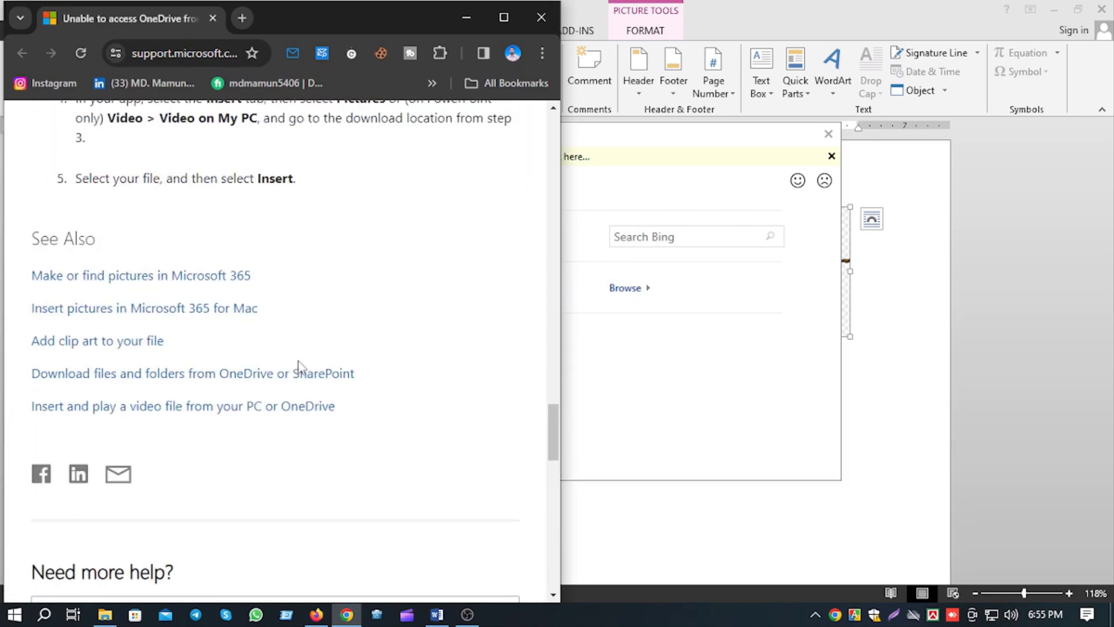
pyautogui.scroll(20, 298, 365)
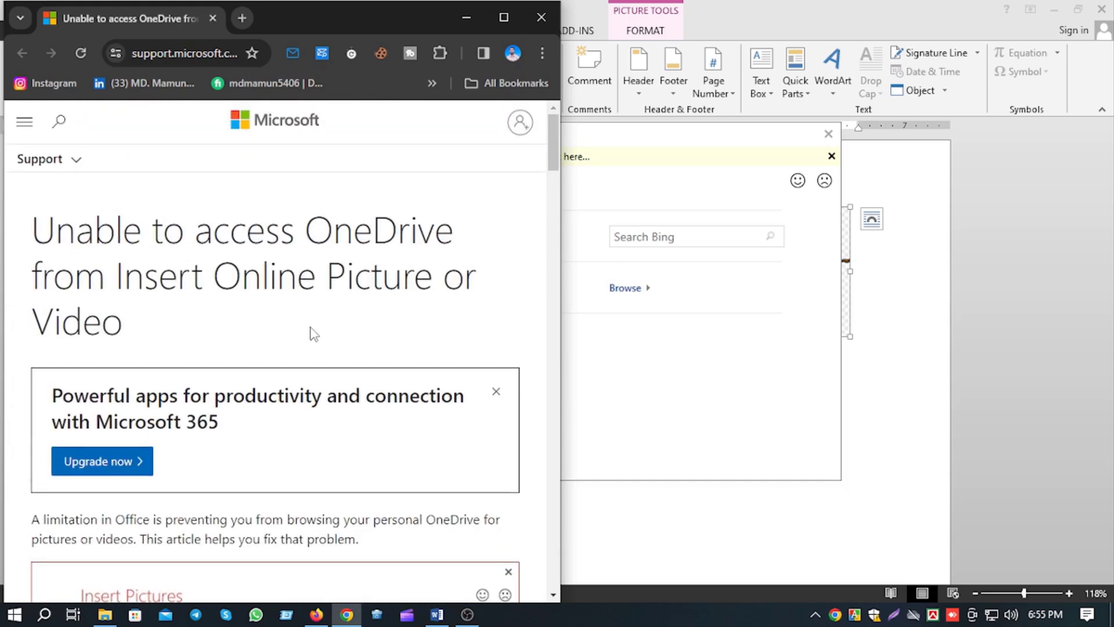
pyautogui.click(537, 23)
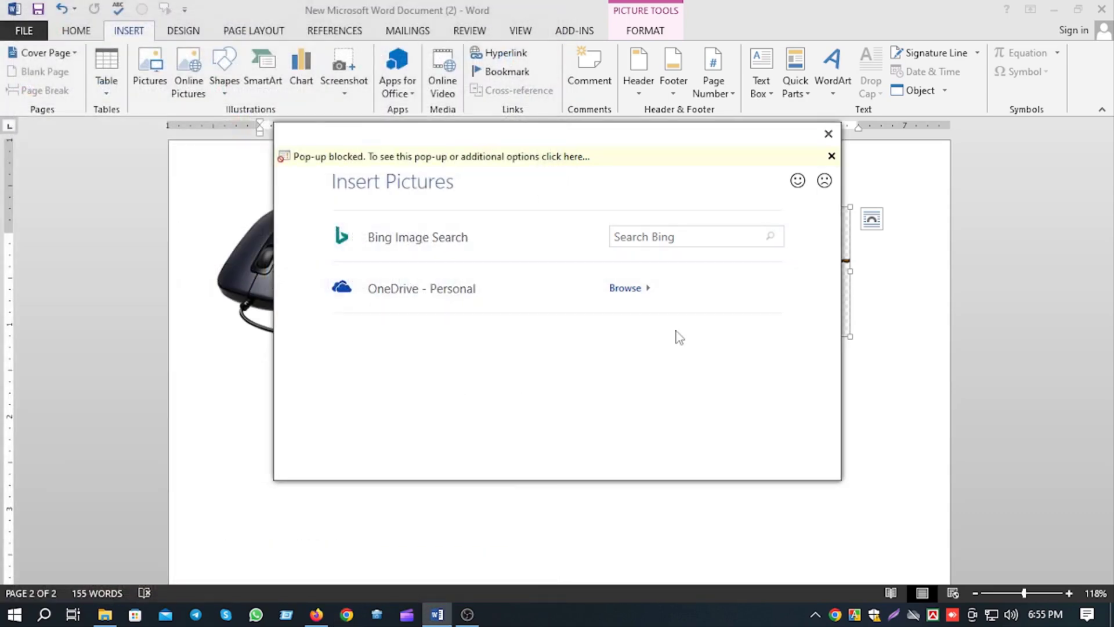
# Search Bing for "birds" and insert the picture of the blue jay perched on a branch.
pyautogui.click(672, 233)
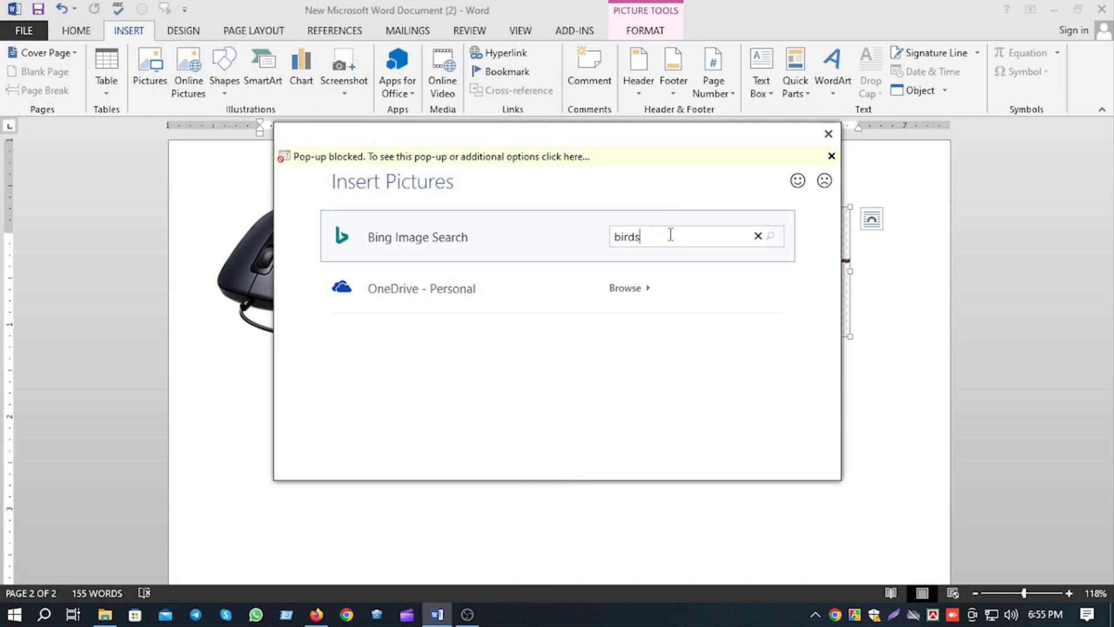
pyautogui.press('Return')
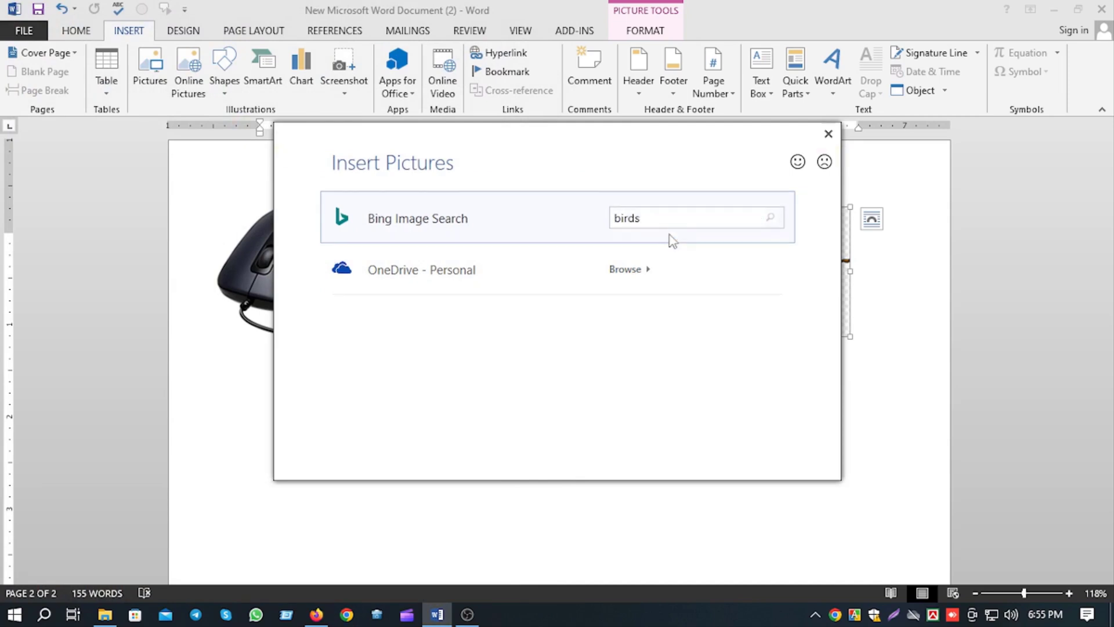
pyautogui.scroll(-3, 493, 278)
pyautogui.scroll(-2, 493, 280)
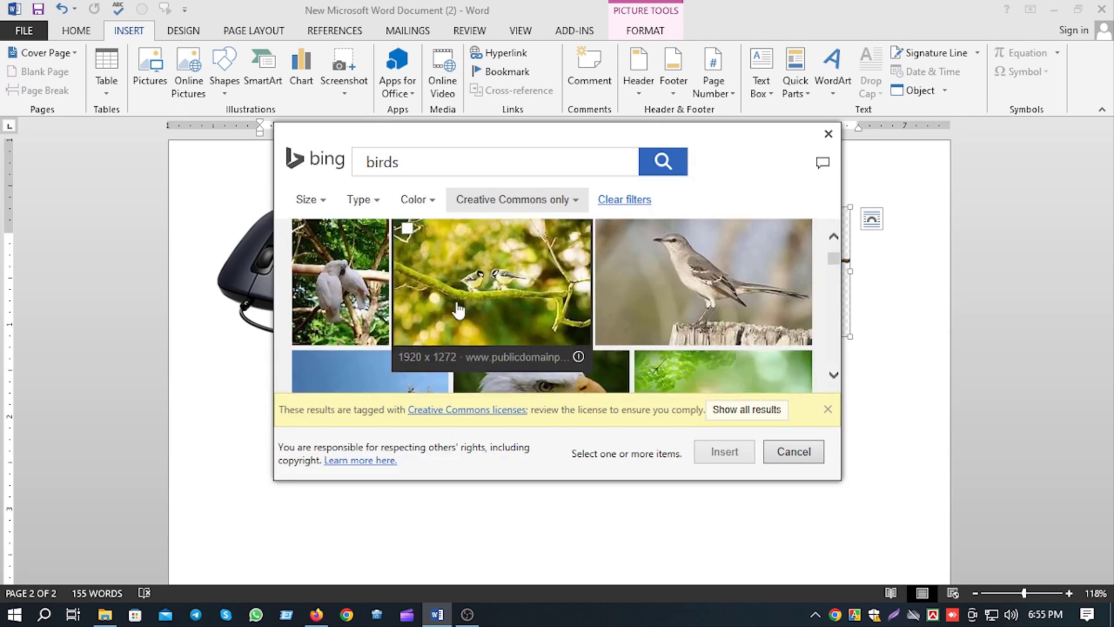
pyautogui.scroll(4, 406, 307)
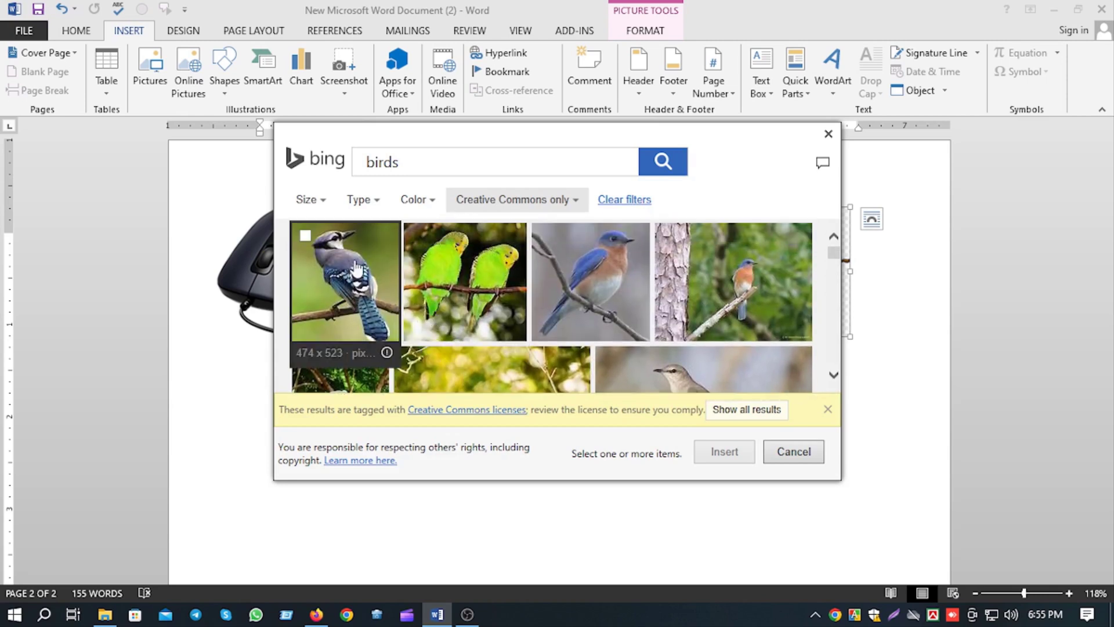
pyautogui.click(323, 255)
pyautogui.click(724, 455)
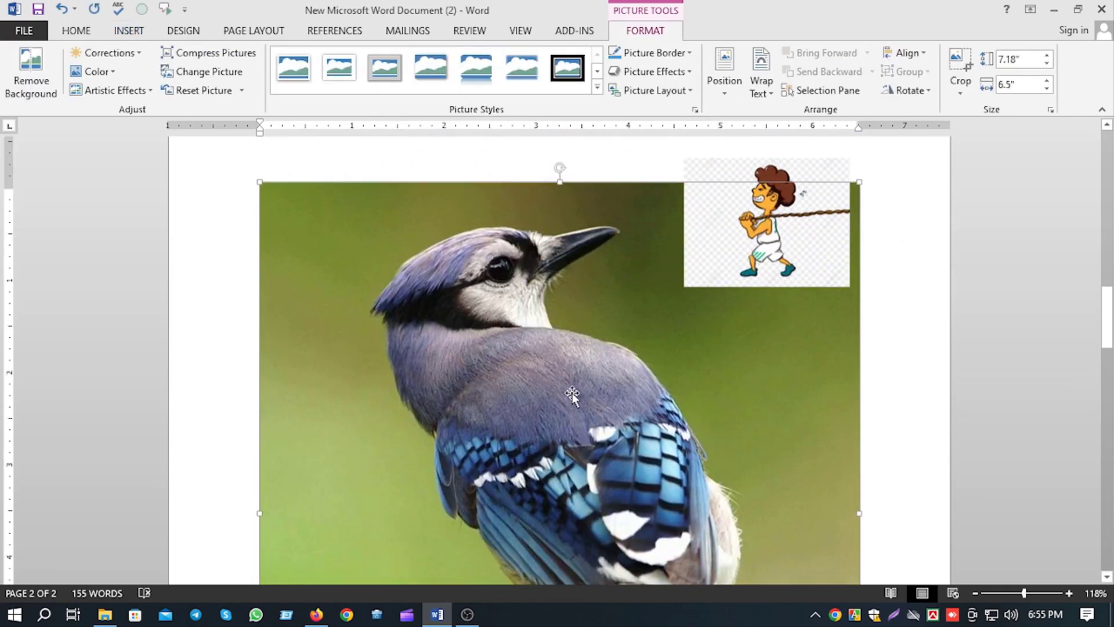
# Crop the upper and left edges of the blue jay picture to about 6.83" high by 6.42" wide.
pyautogui.moveTo(626, 387)
pyautogui.mouseDown()
pyautogui.moveTo(626, 481)
pyautogui.moveTo(634, 406)
pyautogui.mouseUp()
pyautogui.click(960, 65)
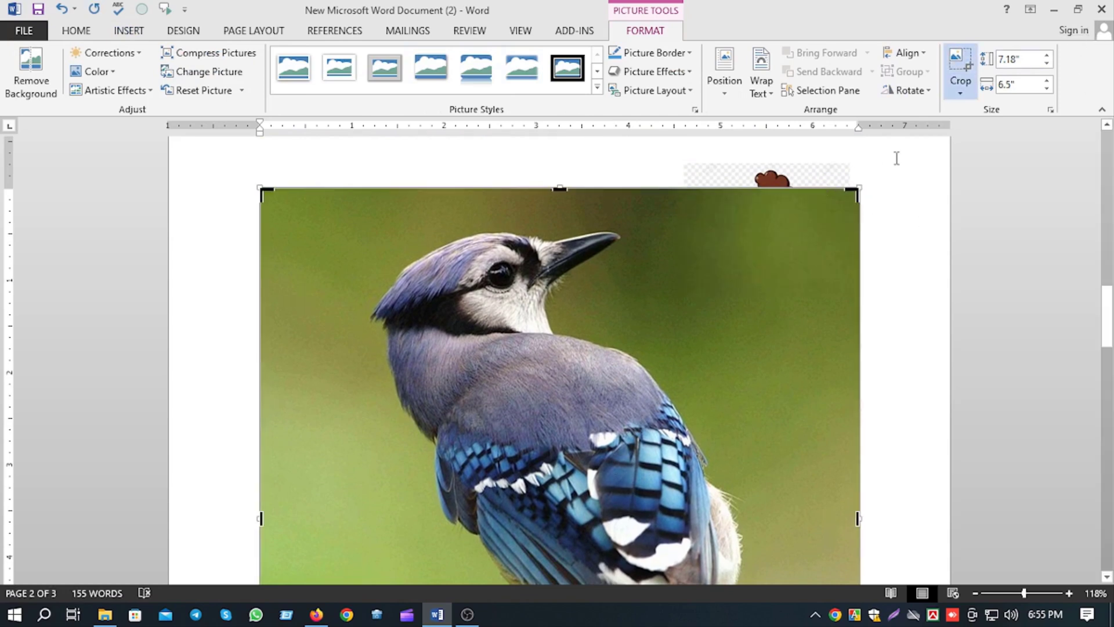
pyautogui.moveTo(560, 188); pyautogui.dragTo(563, 221)
pyautogui.scroll(-10, 846, 380)
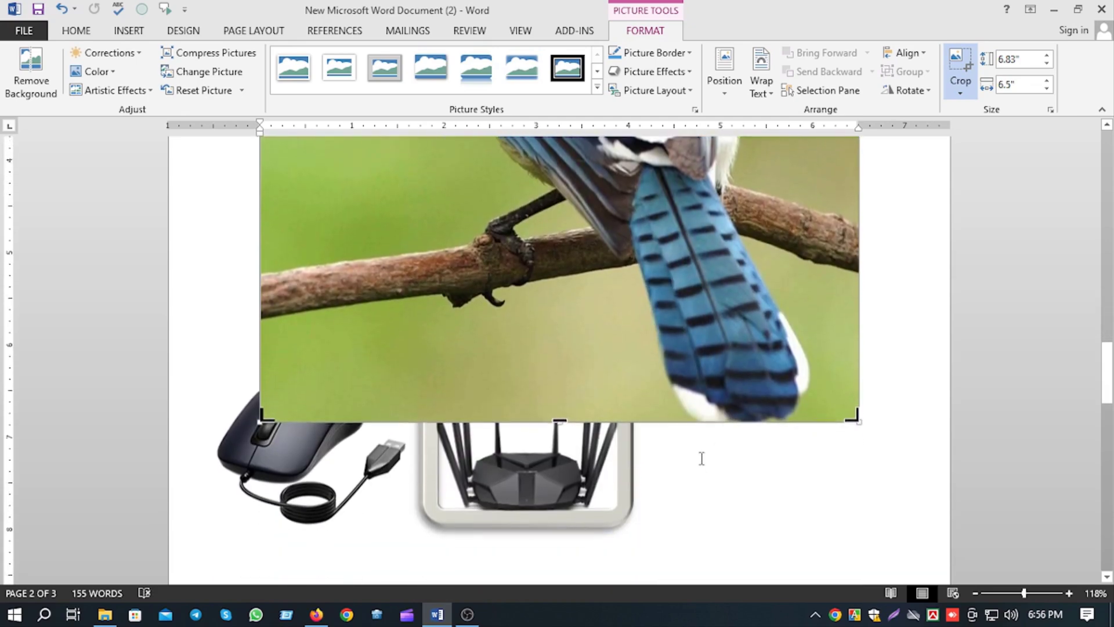
pyautogui.scroll(8, 836, 368)
pyautogui.scroll(3, 832, 365)
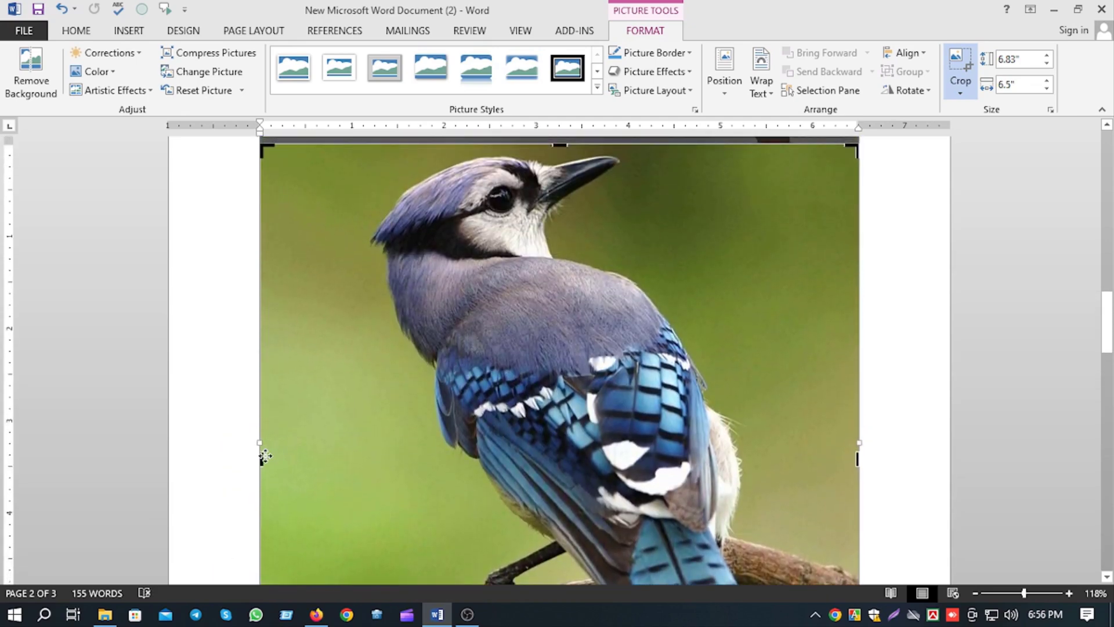
pyautogui.moveTo(261, 459); pyautogui.dragTo(269, 458)
pyautogui.scroll(3, 674, 393)
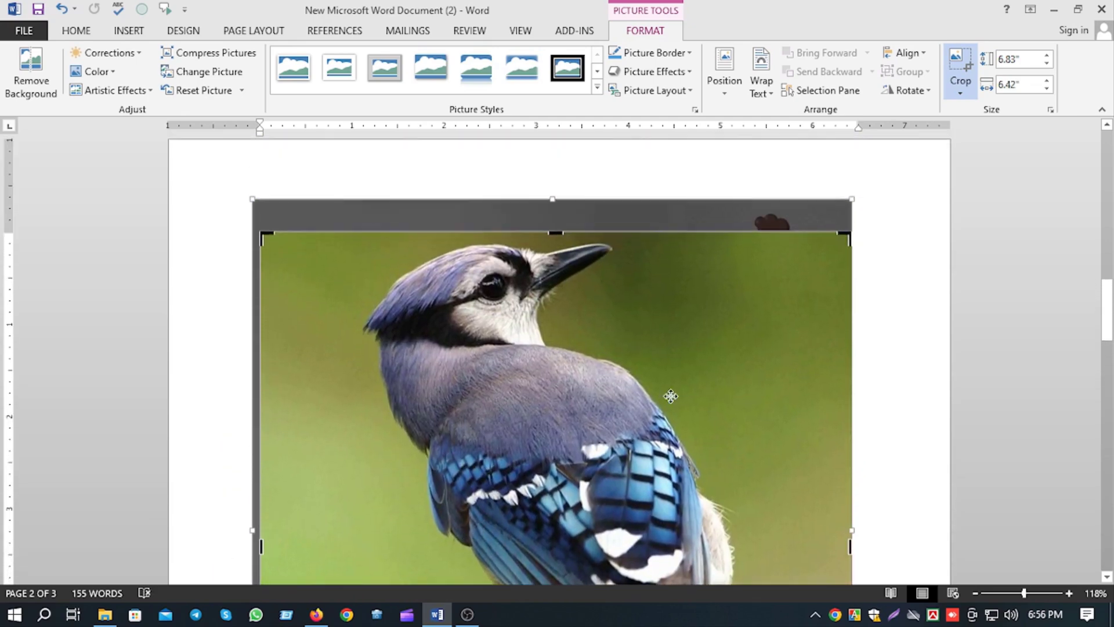
pyautogui.press('Escape')
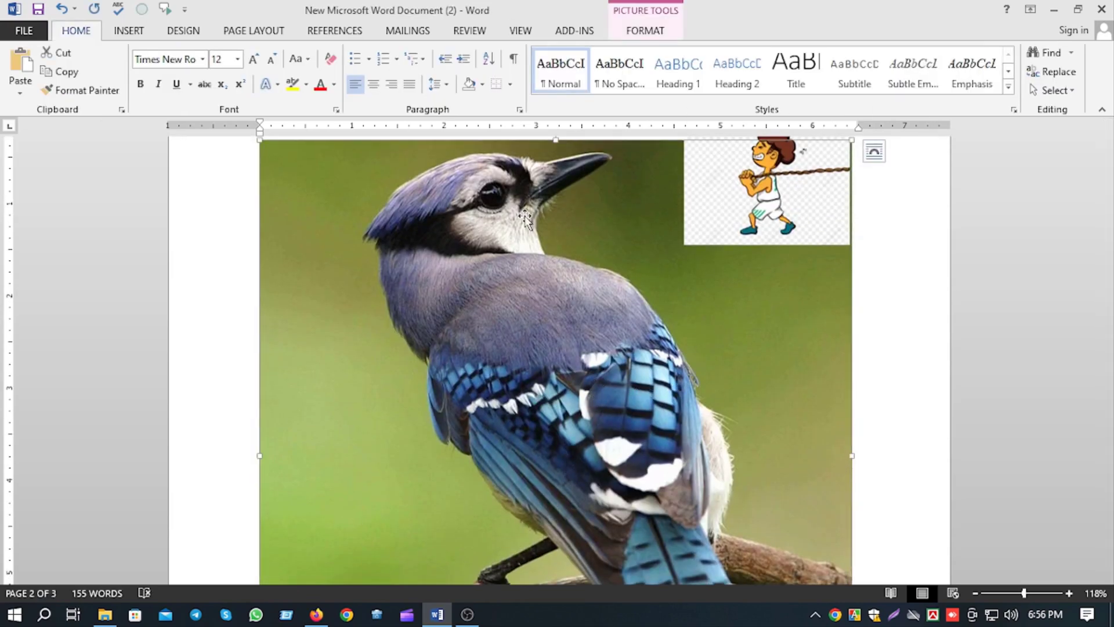
# Set the blue jay picture's text wrapping to In Front of Text.
pyautogui.doubleClick(638, 320)
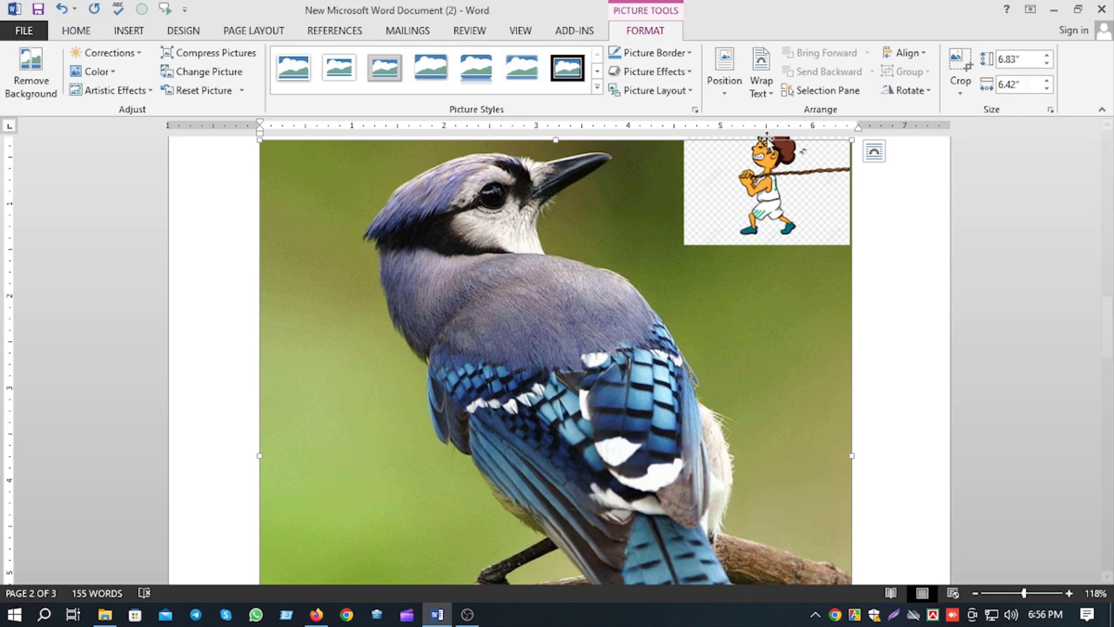
pyautogui.click(760, 60)
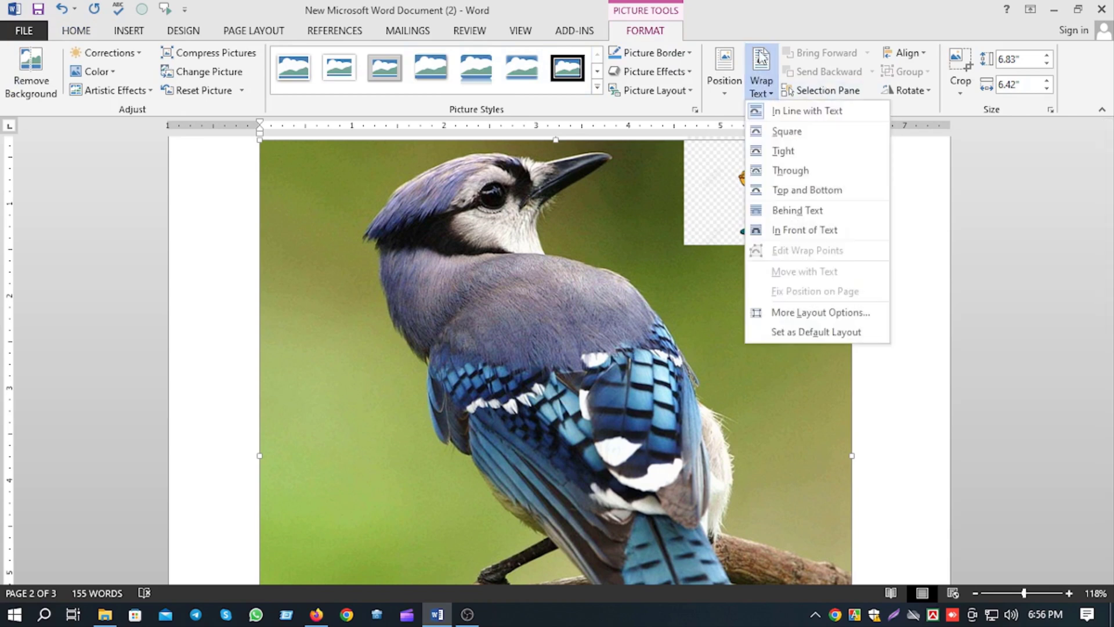
pyautogui.click(811, 230)
pyautogui.rightClick(758, 53)
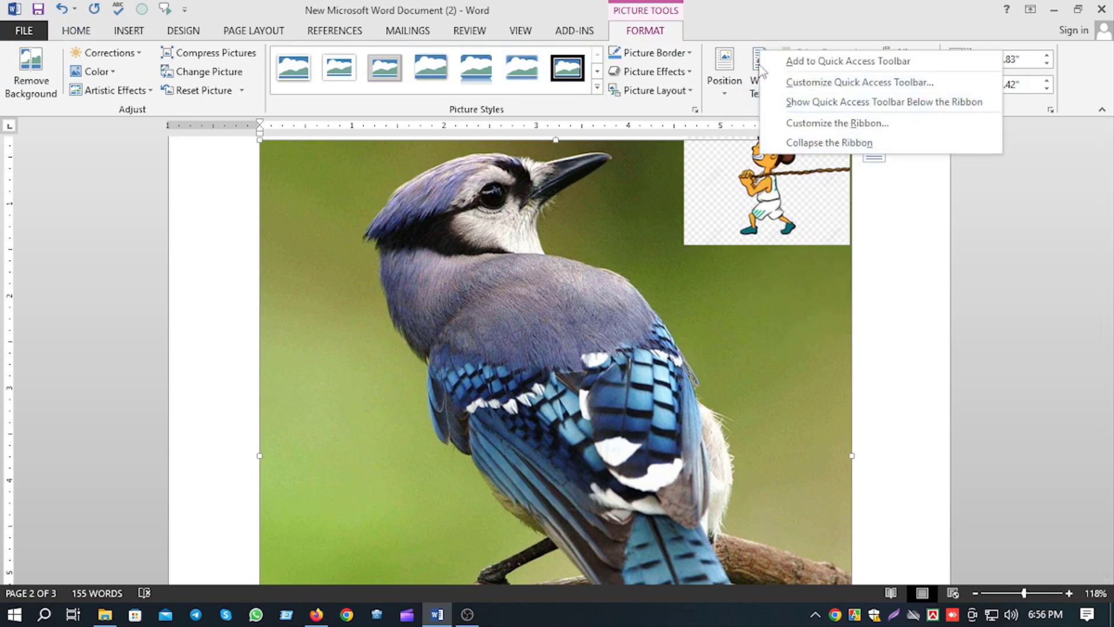
pyautogui.rightClick(686, 244)
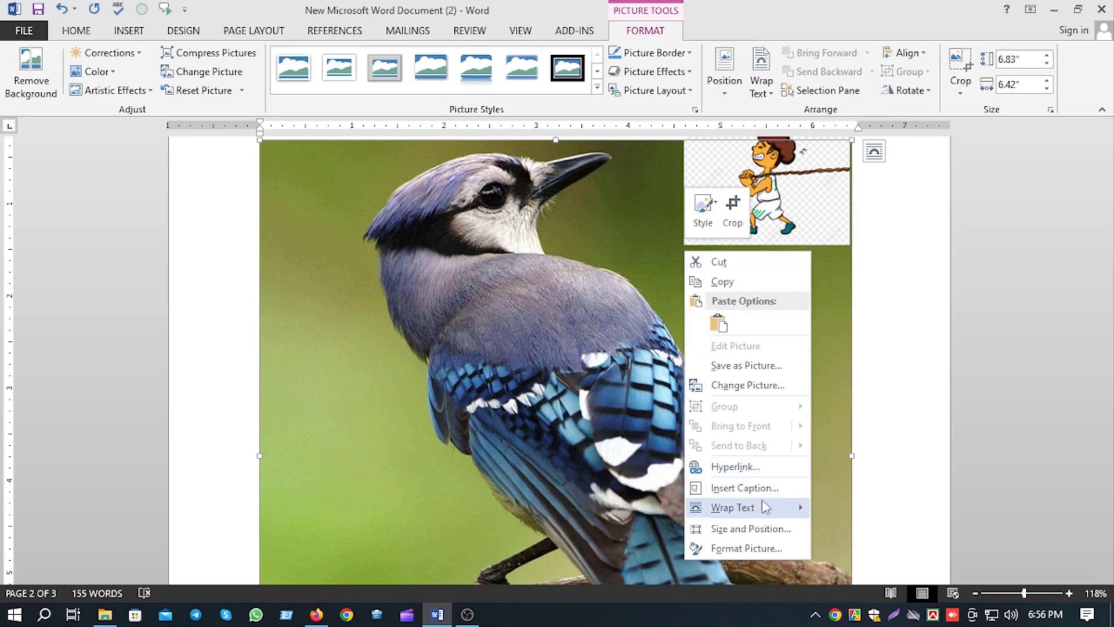
pyautogui.click(864, 482)
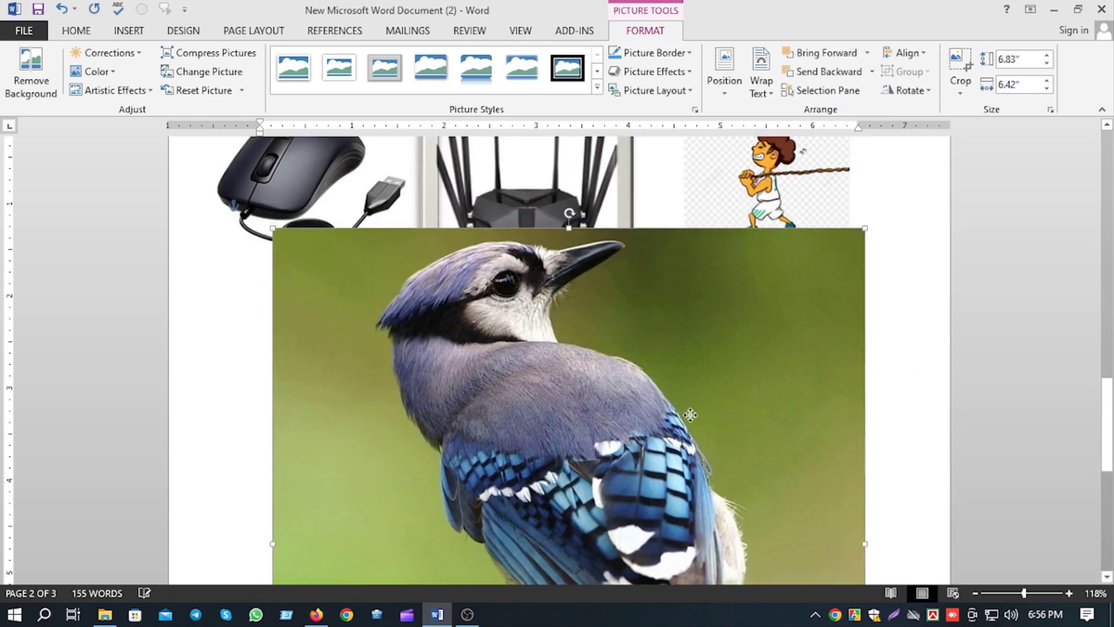
# Shrink the blue jay picture to about 2.15" by 2.02" and place it below the mouse picture.
pyautogui.moveTo(690, 415); pyautogui.dragTo(746, 361)
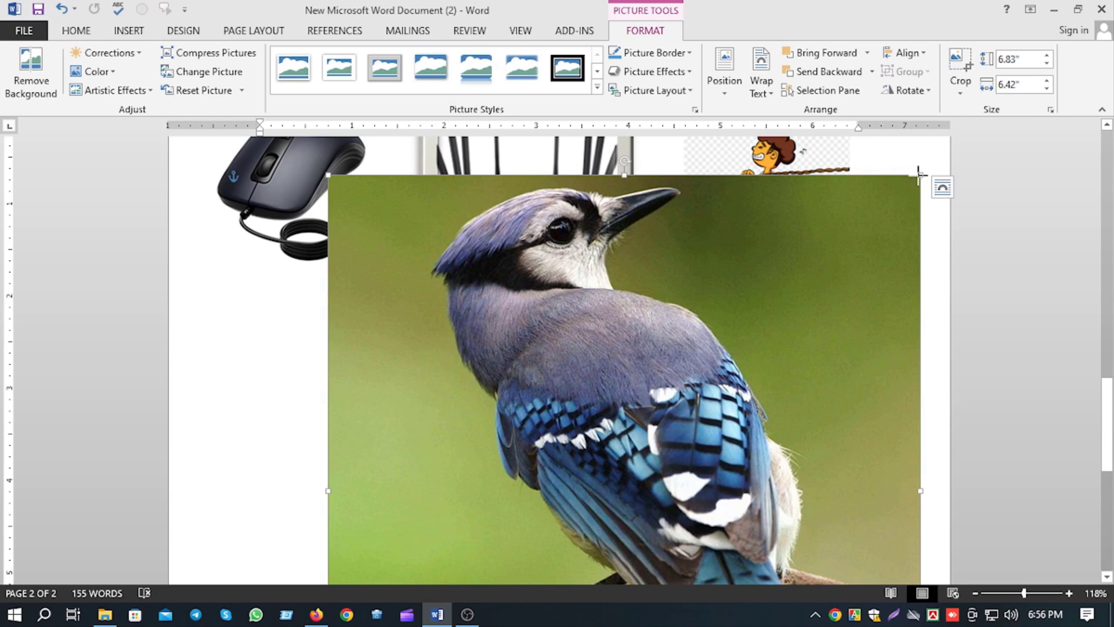
pyautogui.moveTo(918, 175); pyautogui.dragTo(656, 418)
pyautogui.scroll(-5, 559, 485)
pyautogui.moveTo(560, 485); pyautogui.dragTo(611, 417)
pyautogui.scroll(-1, 515, 441)
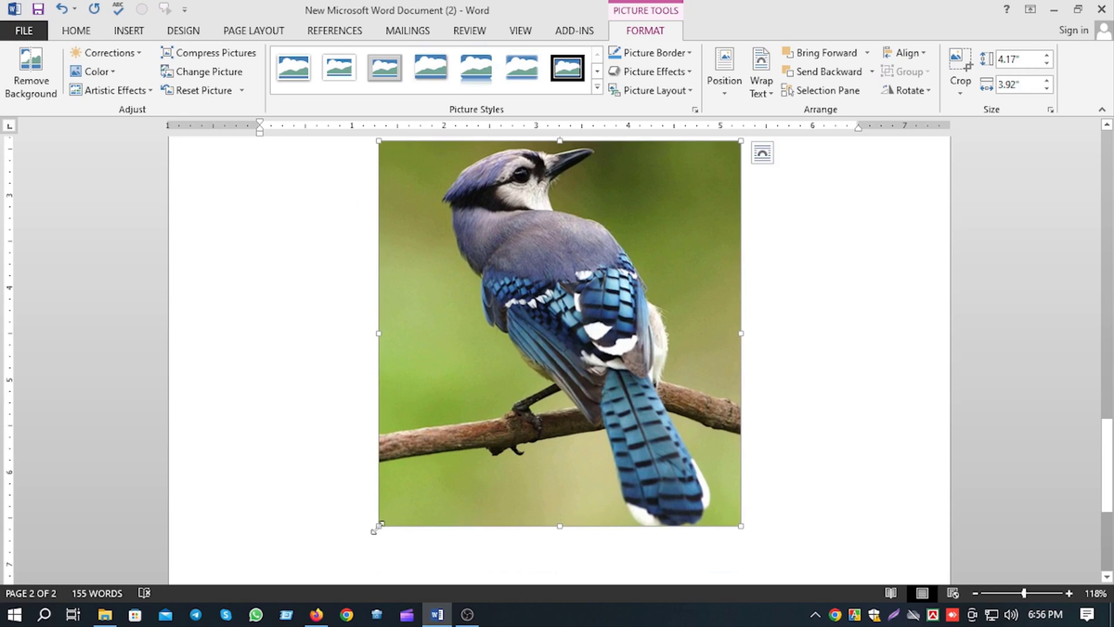
pyautogui.moveTo(378, 526); pyautogui.dragTo(554, 342)
pyautogui.scroll(3, 561, 487)
pyautogui.moveTo(580, 394); pyautogui.dragTo(314, 379)
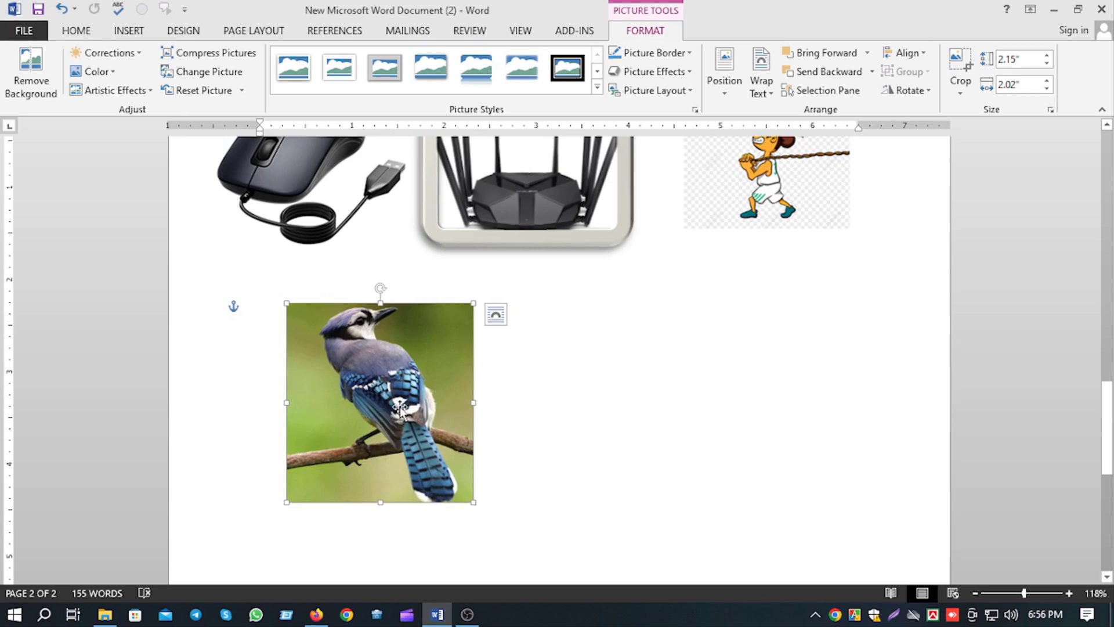
# Preview the picture styles on the blue jay without applying one, and shift the picture slightly up and left.
pyautogui.click(597, 86)
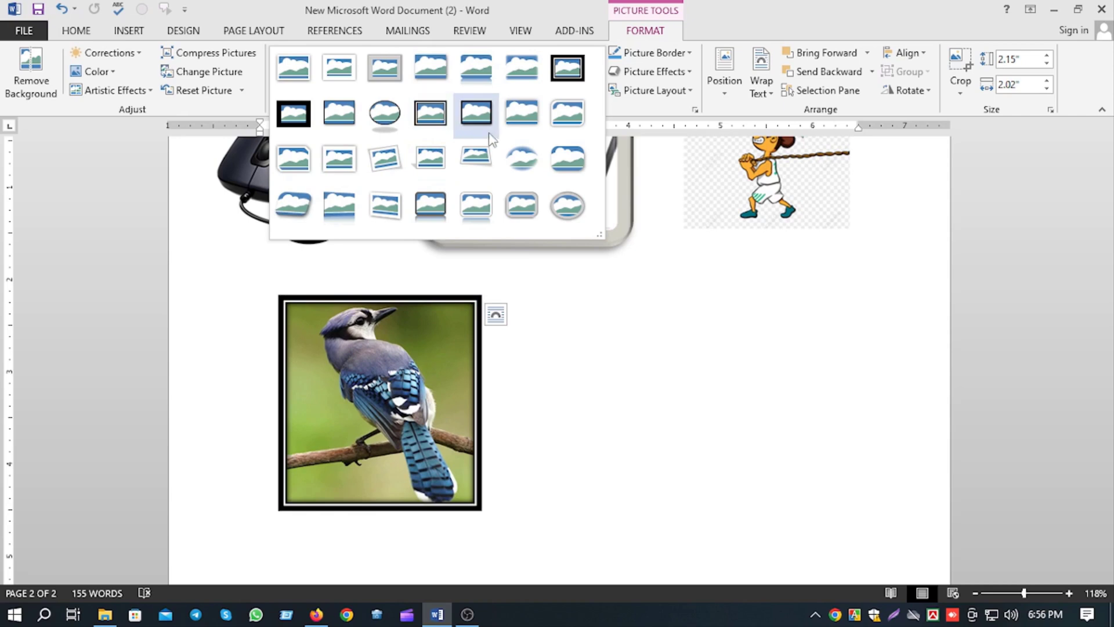
pyautogui.click(666, 301)
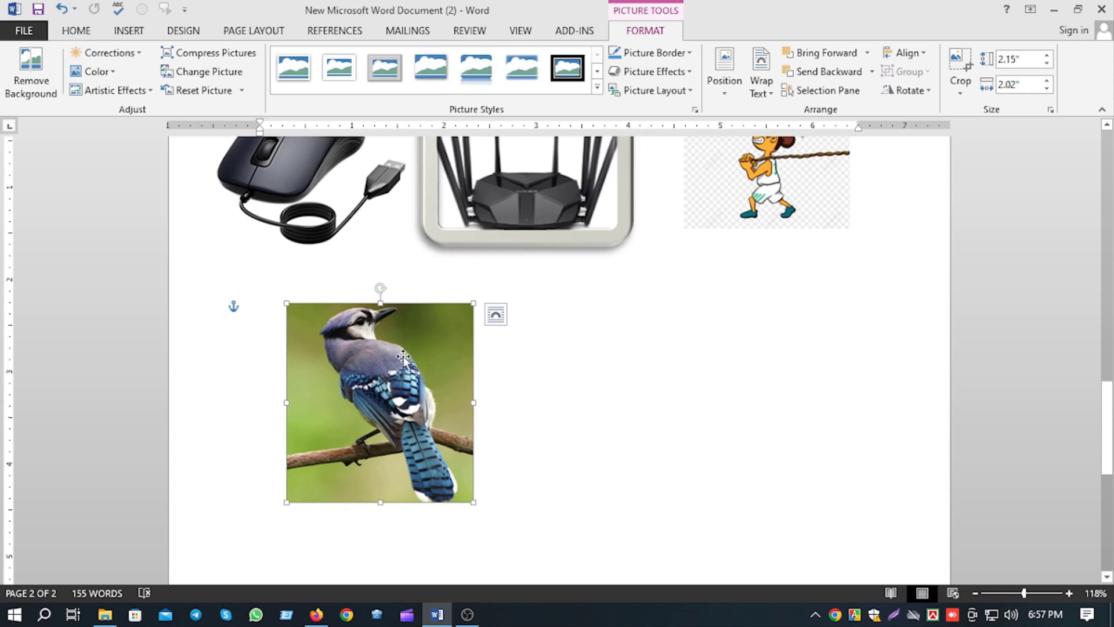
pyautogui.moveTo(403, 358)
pyautogui.mouseDown()
pyautogui.moveTo(465, 354)
pyautogui.moveTo(420, 342)
pyautogui.moveTo(386, 362)
pyautogui.mouseUp()
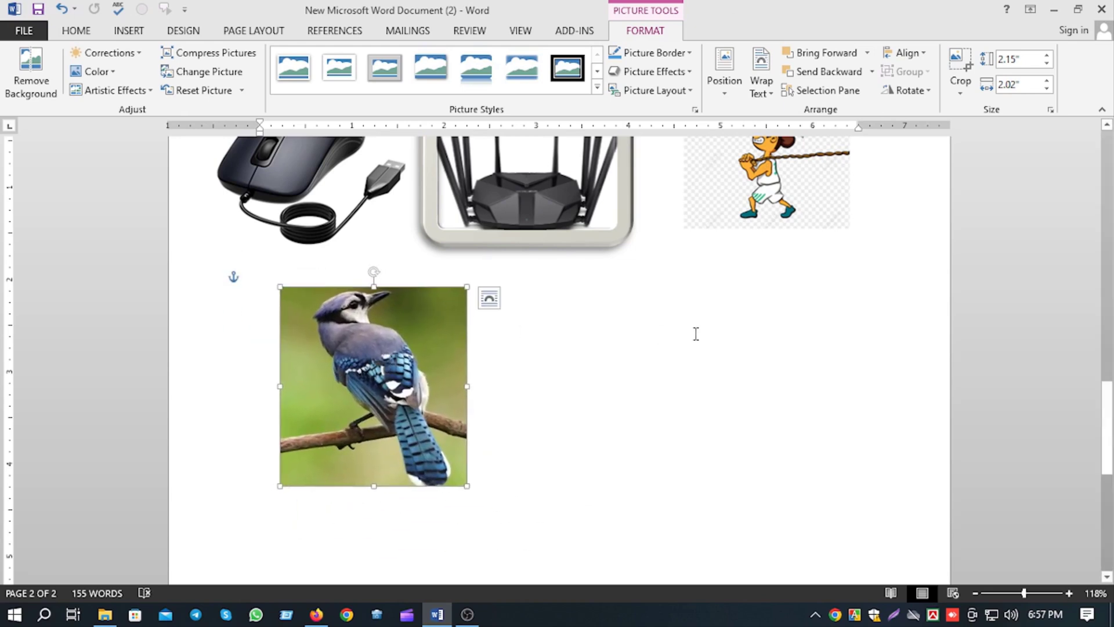
# Search Bing for "Home" from the blank area beside the blue jay and insert the beige gabled house with a green lawn.
pyautogui.click(545, 343)
pyautogui.doubleClick(577, 417)
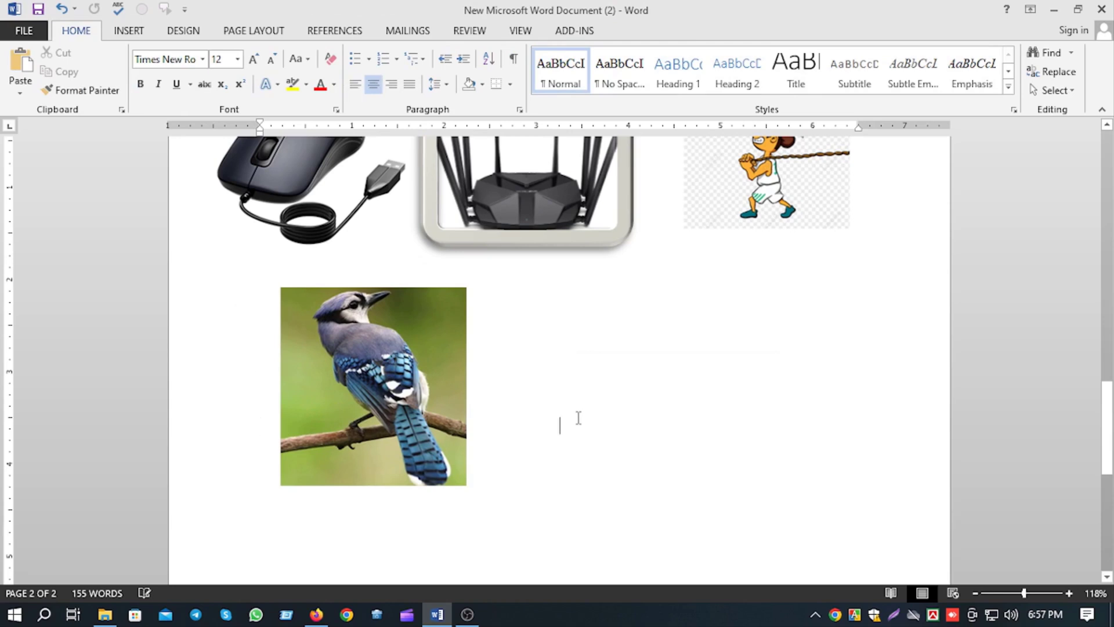
pyautogui.click(121, 31)
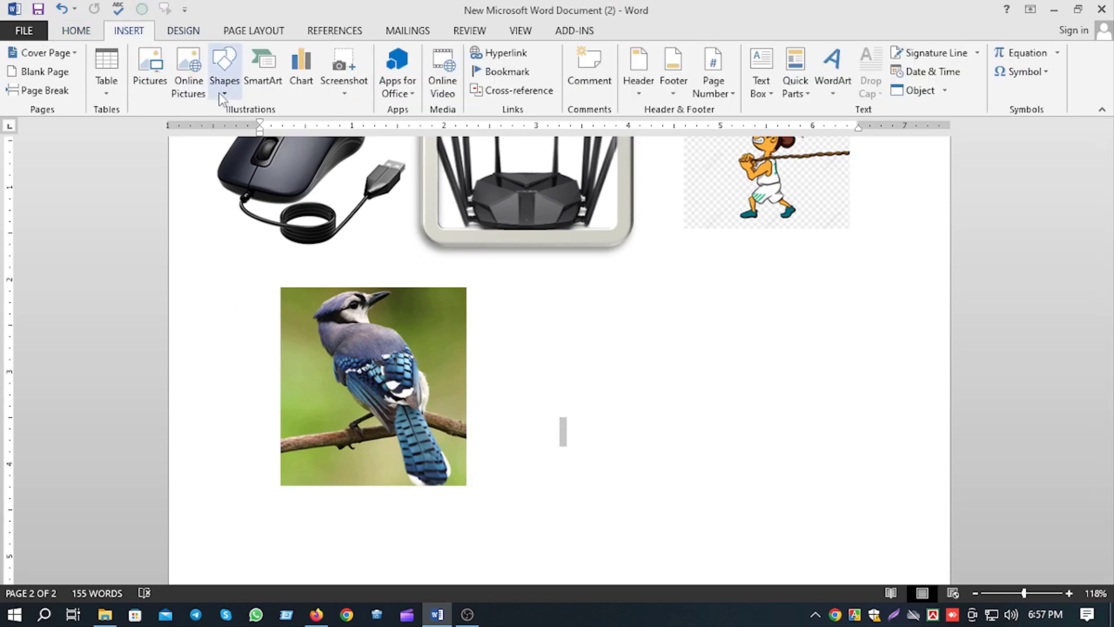
pyautogui.click(192, 68)
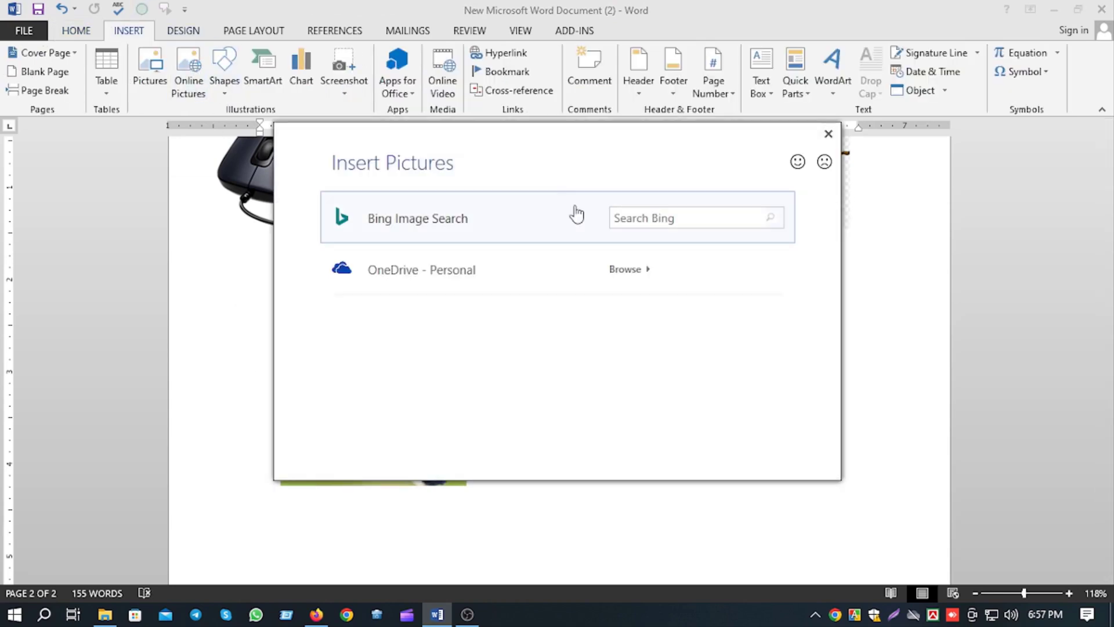
pyautogui.click(672, 216)
pyautogui.write('Home')
pyautogui.press('Return')
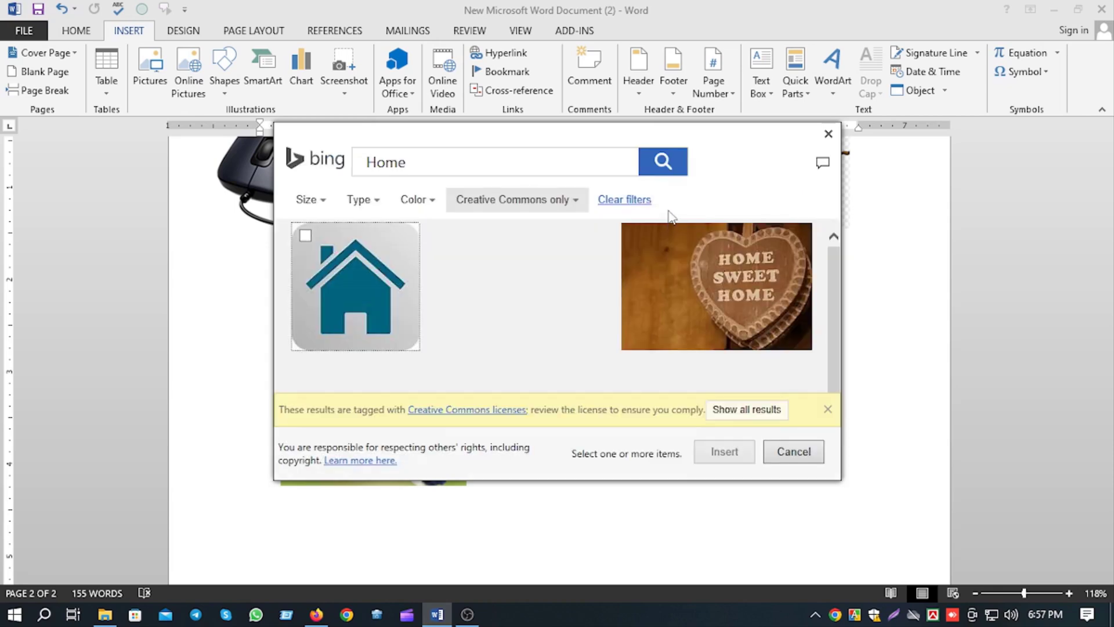
pyautogui.scroll(-1, 428, 290)
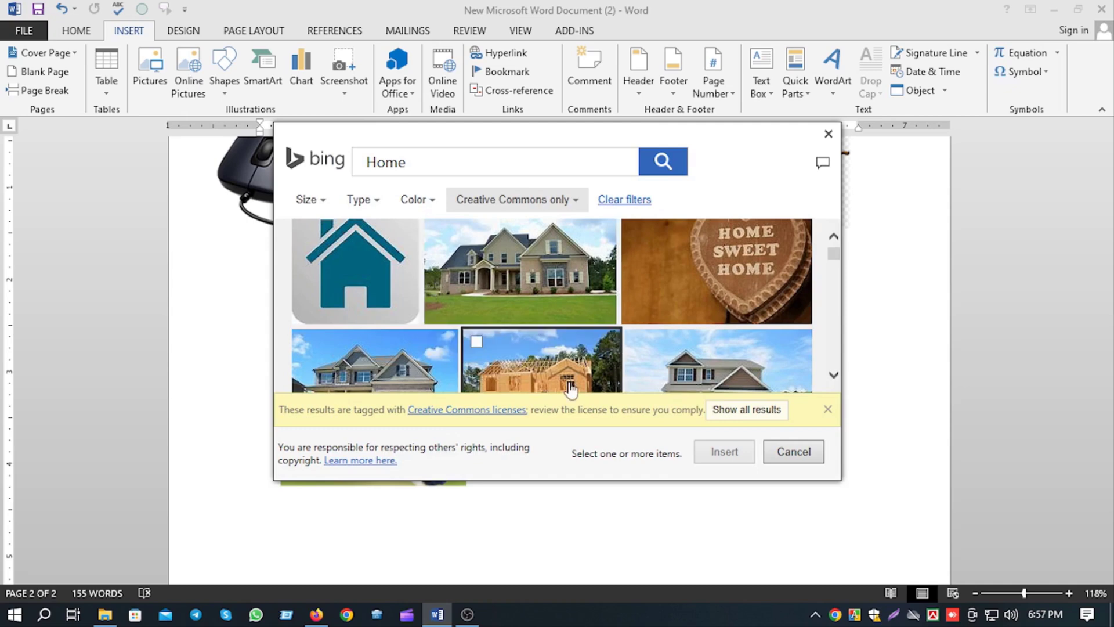
pyautogui.click(506, 330)
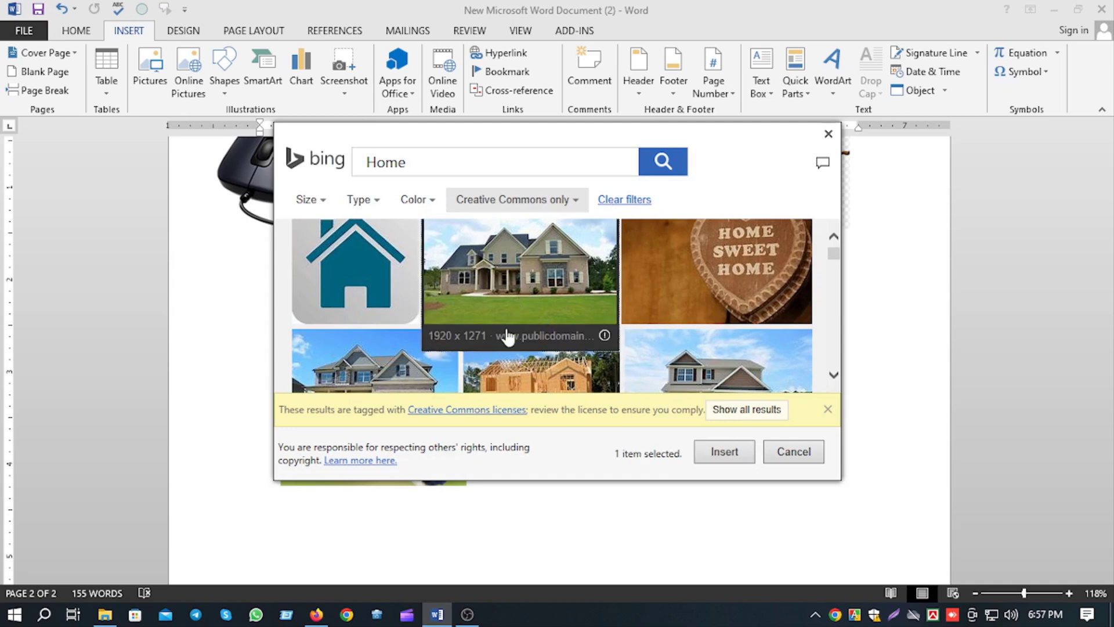
pyautogui.click(721, 452)
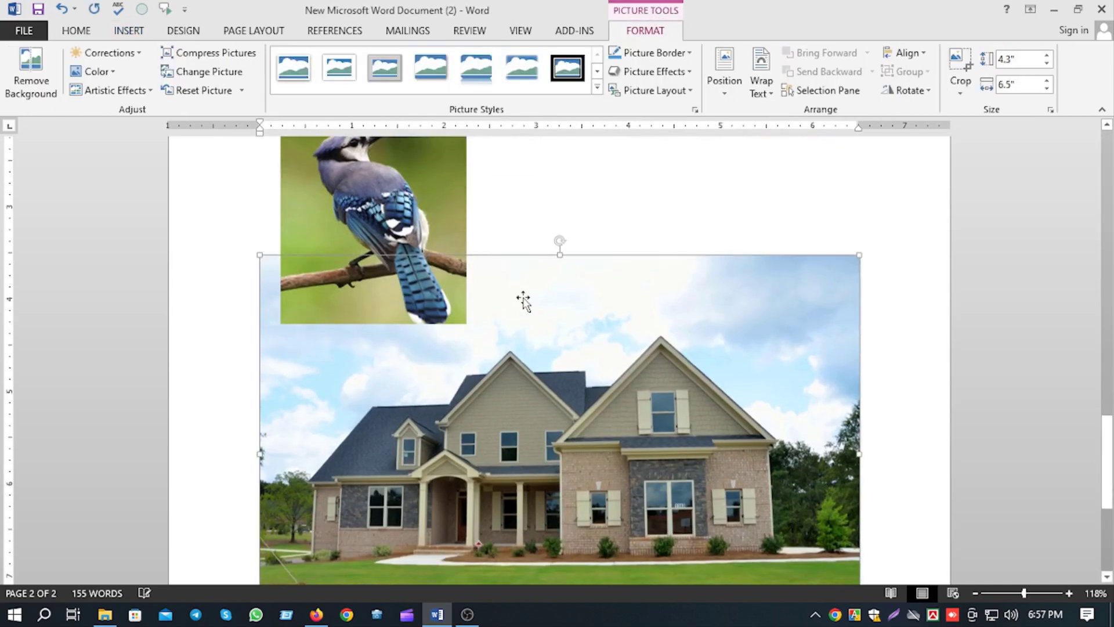
# Set the house picture's text wrapping to In Front of Text.
pyautogui.rightClick(712, 337)
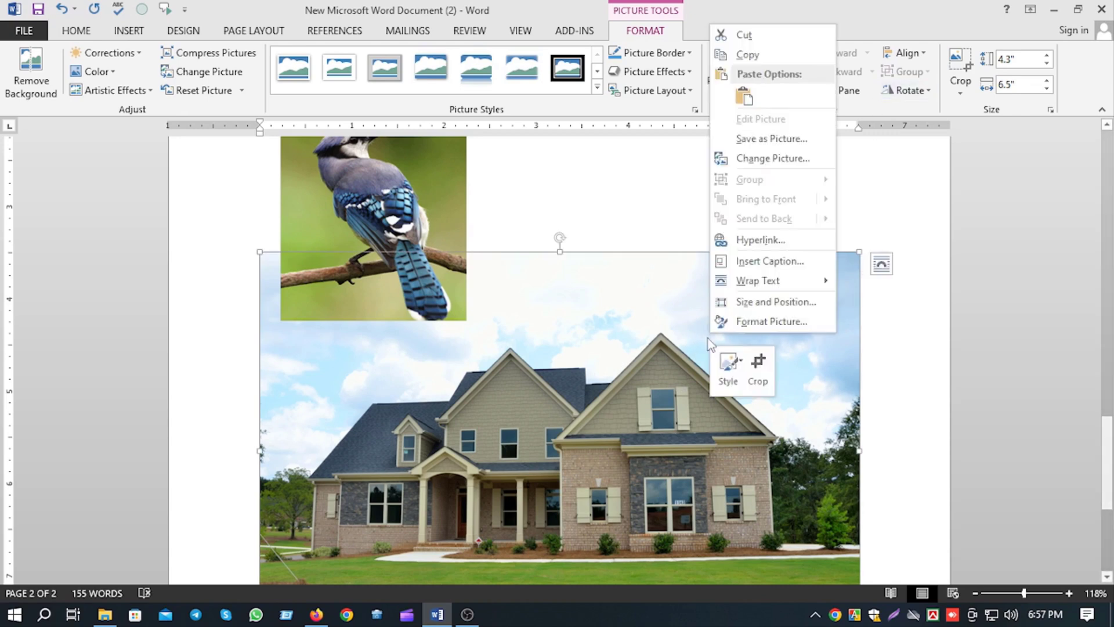
pyautogui.moveTo(766, 280)
pyautogui.click(924, 400)
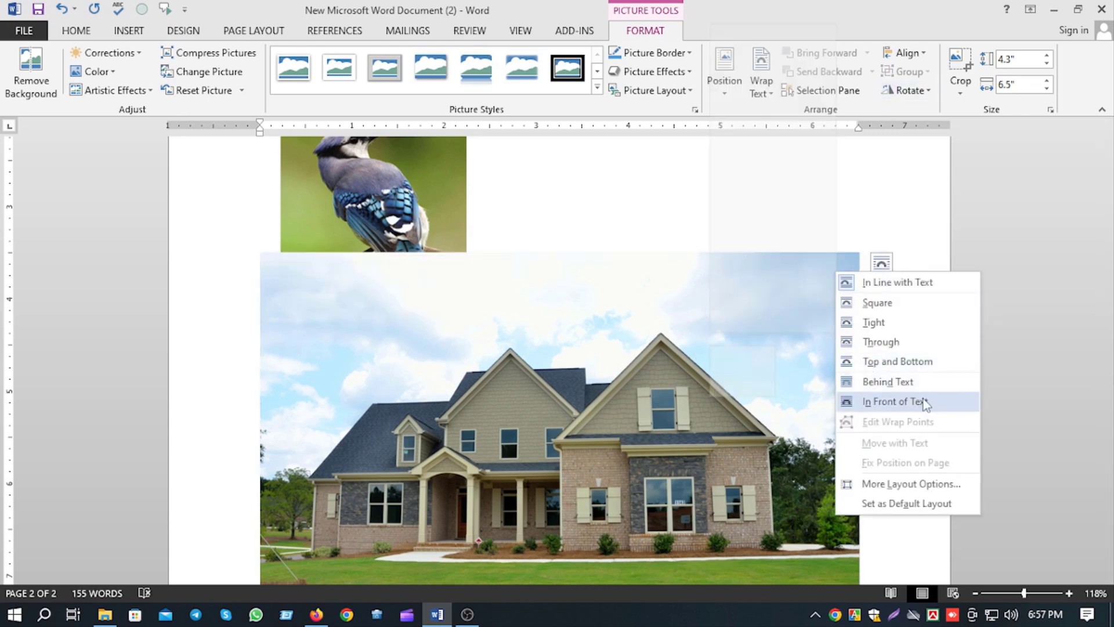
# Move the house picture slightly up and shrink it to about 1.83" high by 2.76" wide.
pyautogui.moveTo(746, 347); pyautogui.dragTo(802, 289)
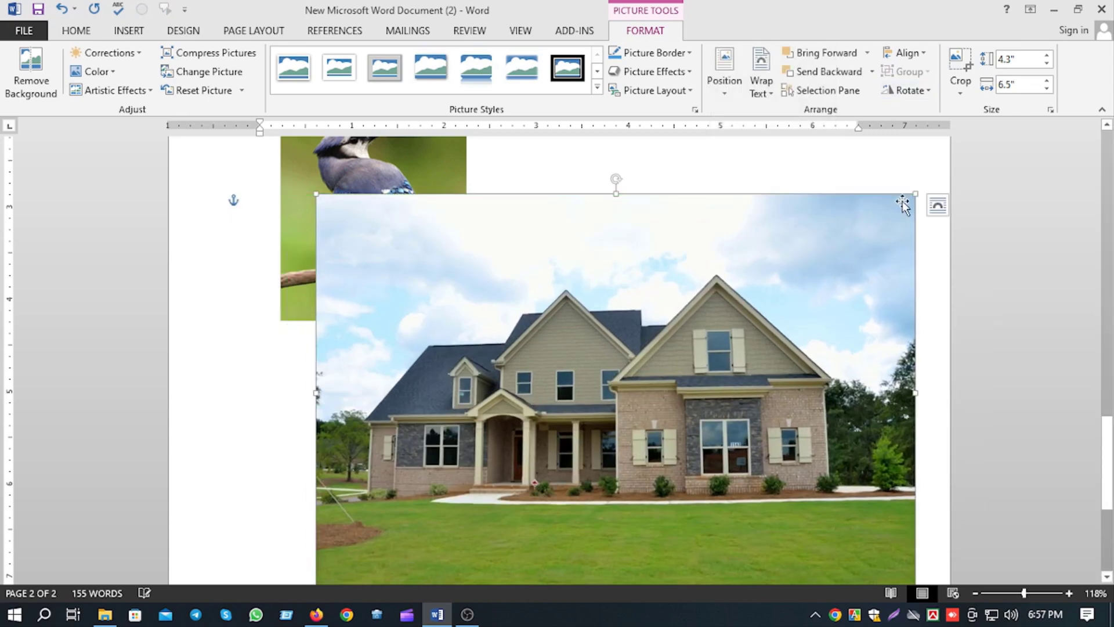
pyautogui.moveTo(915, 194); pyautogui.dragTo(568, 578)
pyautogui.scroll(-3, 569, 574)
# Place the house picture to the right of the blue jay, rotate it 180° to stand upright, and deselect it.
pyautogui.scroll(3, 464, 570)
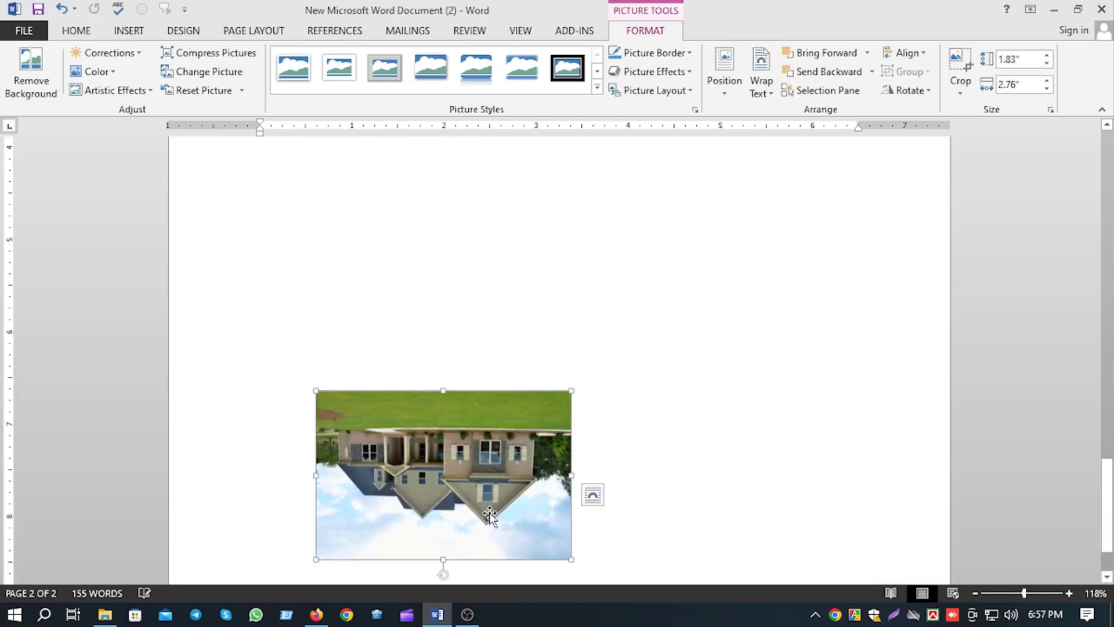
pyautogui.moveTo(466, 569); pyautogui.dragTo(703, 219)
pyautogui.scroll(3, 713, 450)
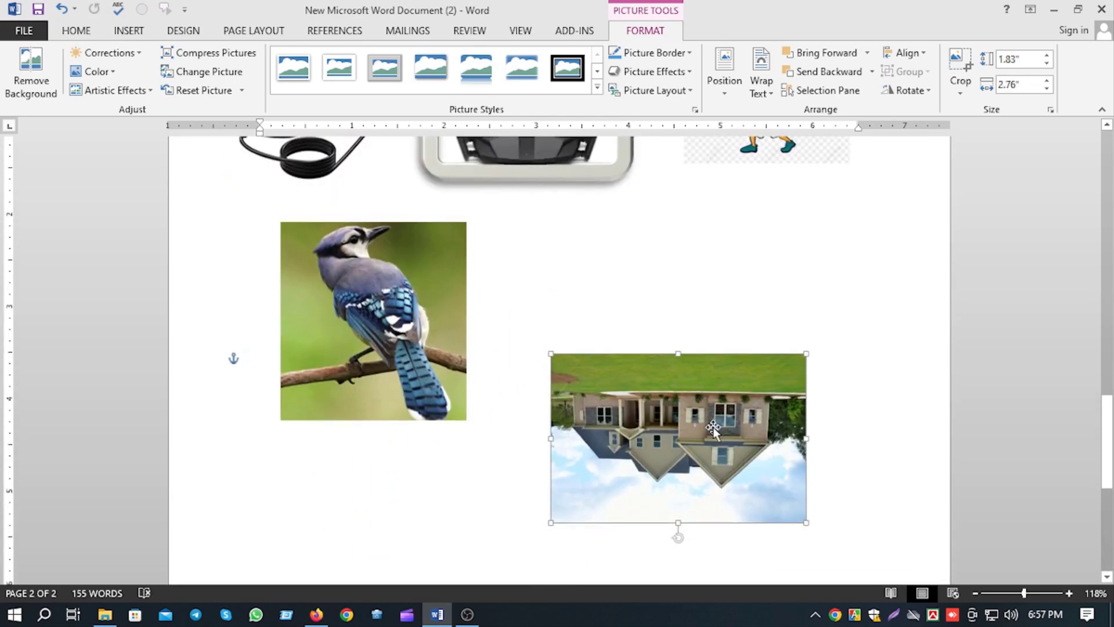
pyautogui.moveTo(712, 427); pyautogui.dragTo(681, 367)
pyautogui.moveTo(646, 479); pyautogui.dragTo(646, 239)
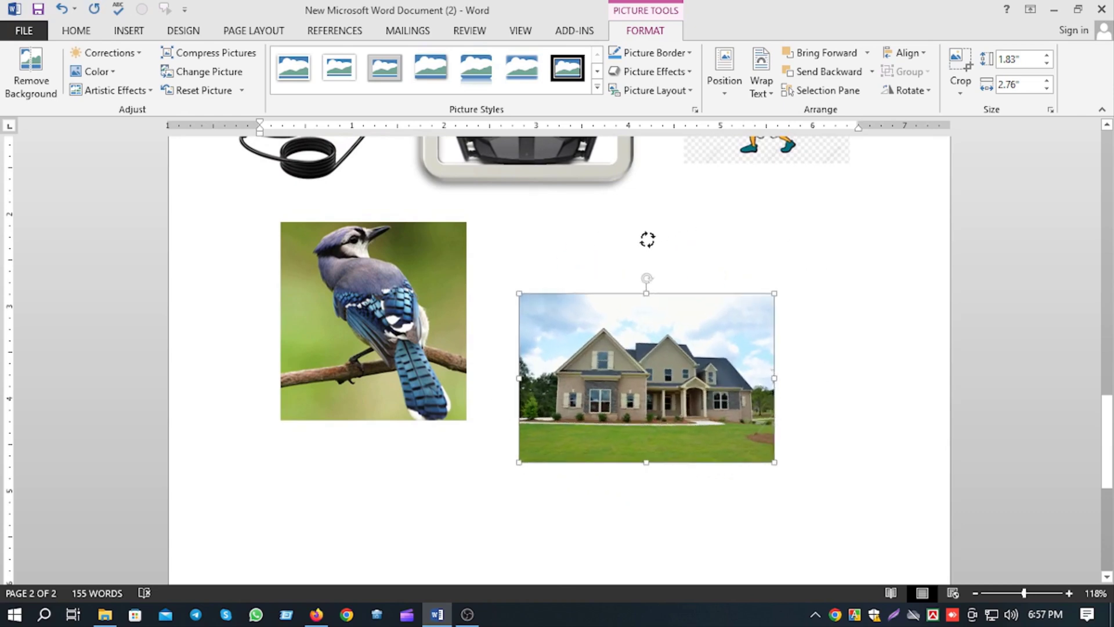
pyautogui.moveTo(648, 365); pyautogui.dragTo(650, 296)
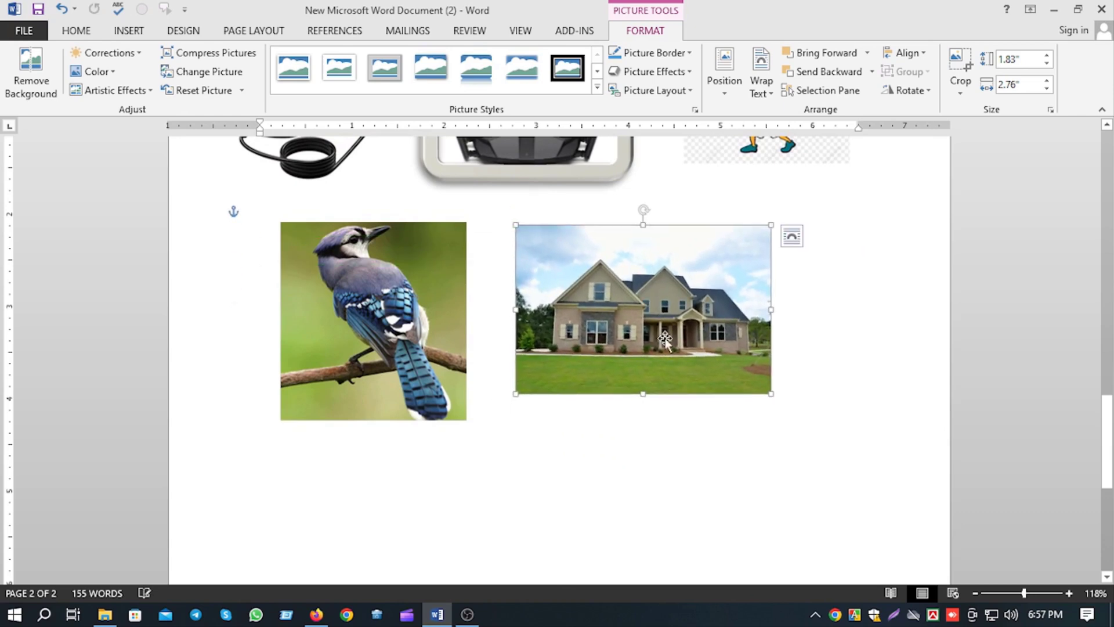
pyautogui.moveTo(665, 339); pyautogui.dragTo(688, 350)
pyautogui.click(733, 454)
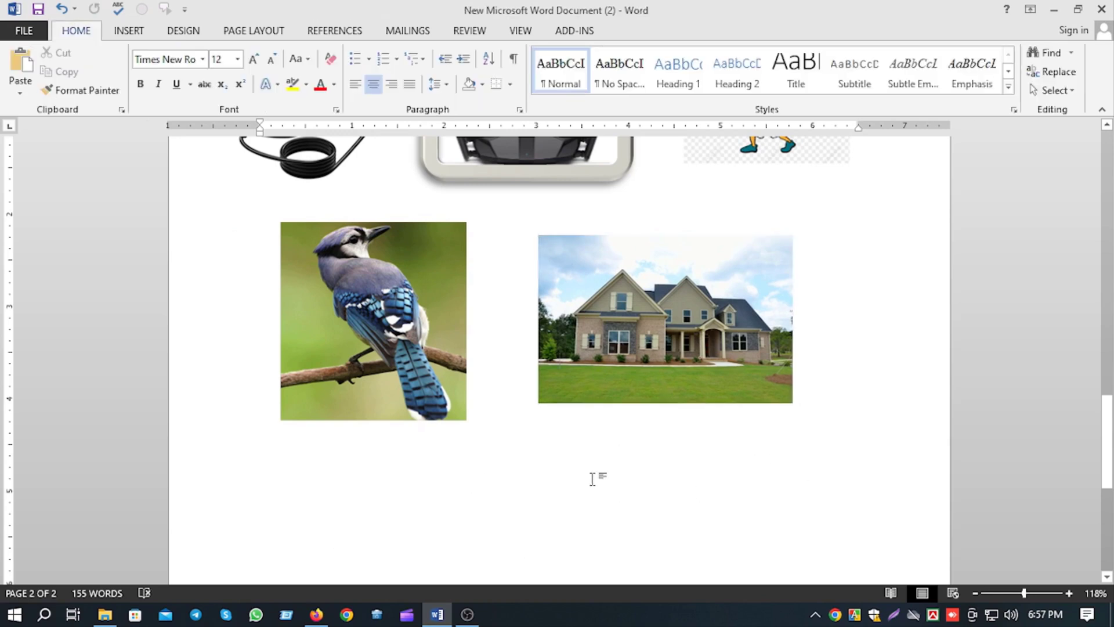